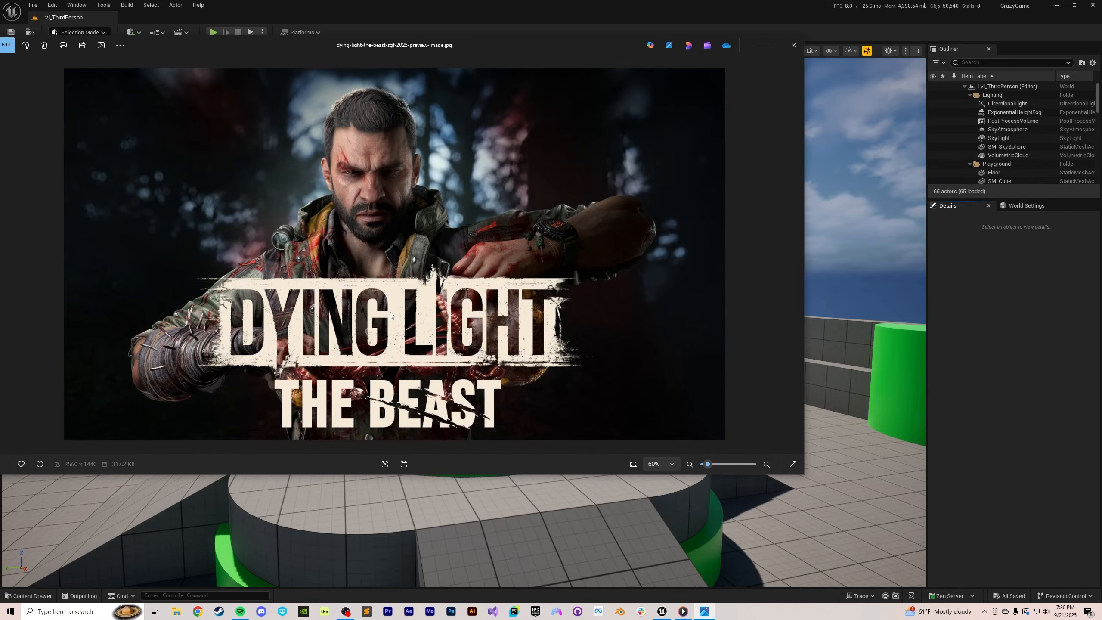
- Close the Dying Light: The Beast reference image and watch the gameplay reference clip in the media player
left_click(793, 45)
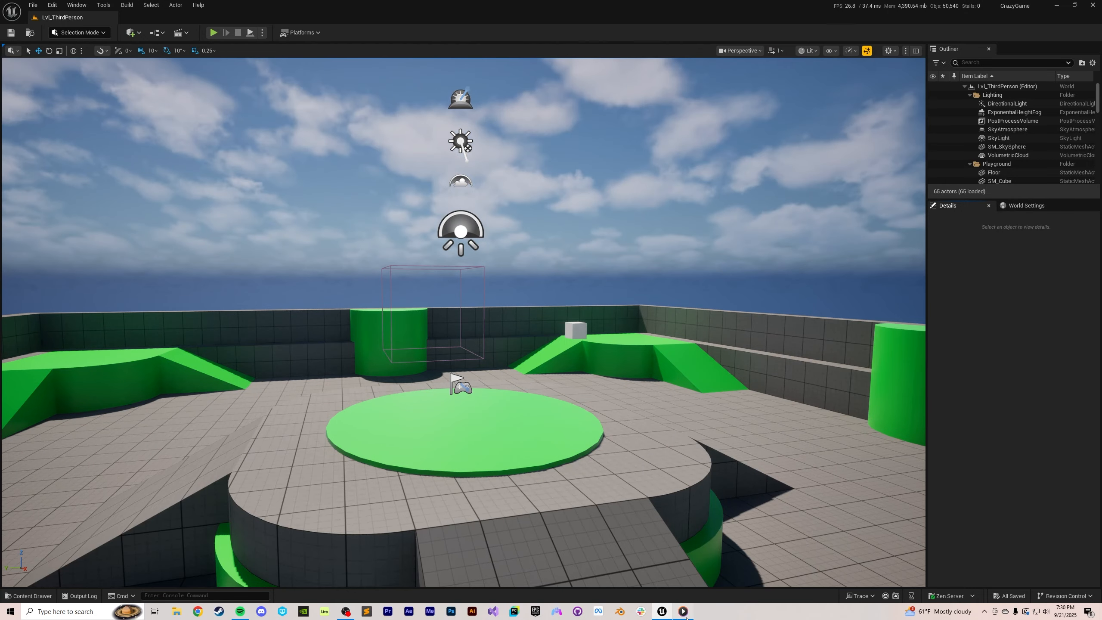
left_click(683, 611)
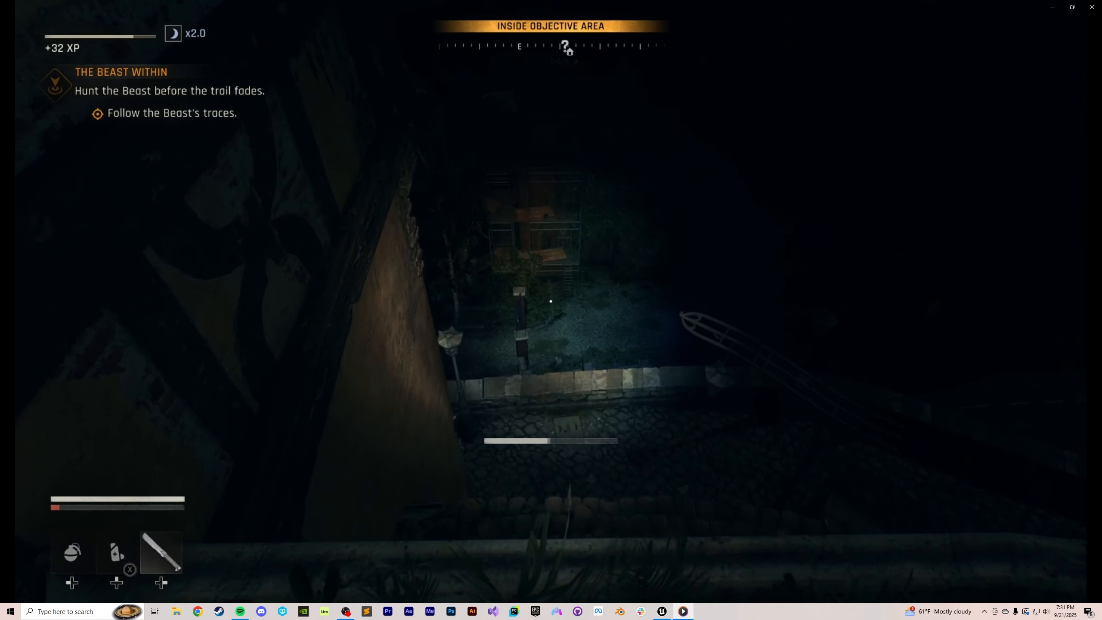
key("alt+F4")
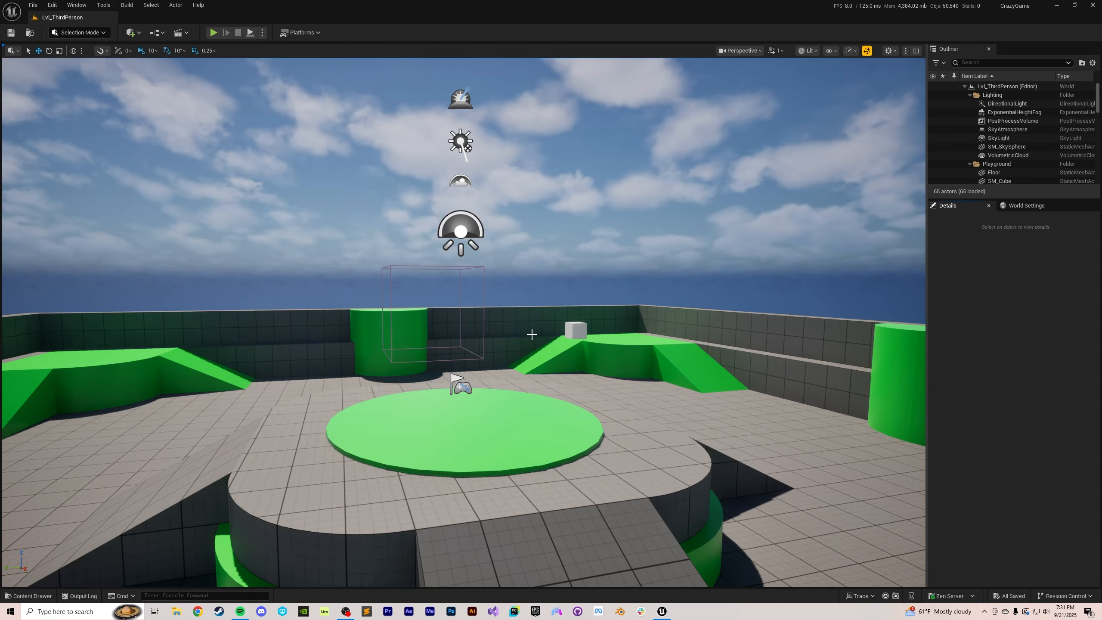
- Examine the white cube enemy and the green ramps behind it up close in the level
right_click_drag(531, 334, 573, 326)
key("w")
scroll(573, 327, "down", 2)
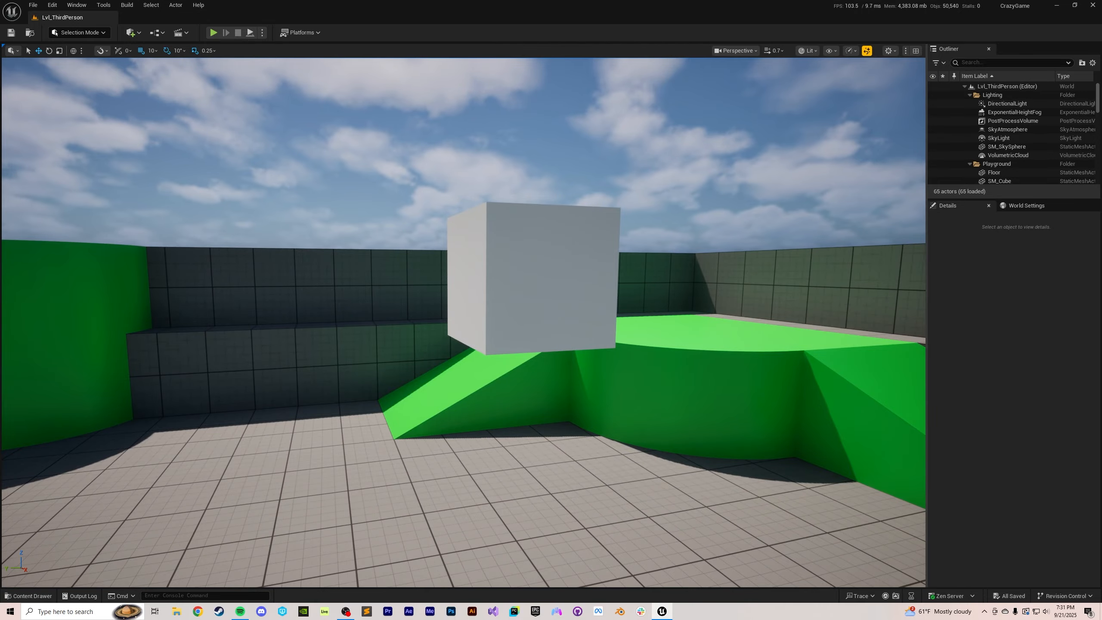
left_click(546, 290)
key("d")
right_click_drag(546, 290, 544, 323)
key("s")
key("e")
key("a")
key("q")
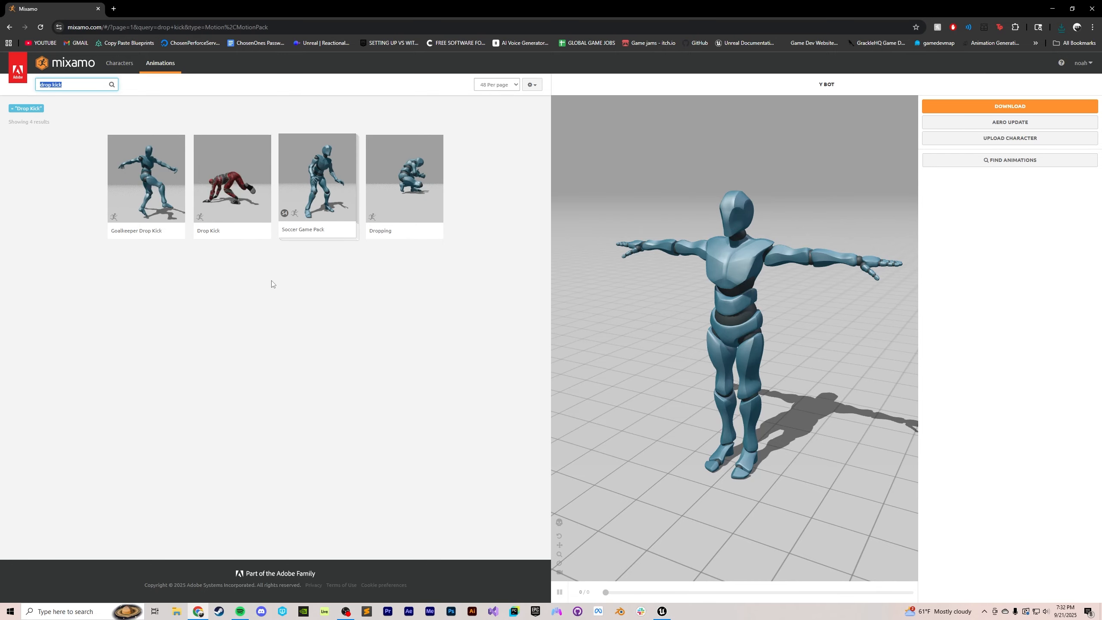
- In Mixamo, download the Drop Kick animation on Y Bot as FBX Binary with skin at 30 frames per second
left_click(236, 187)
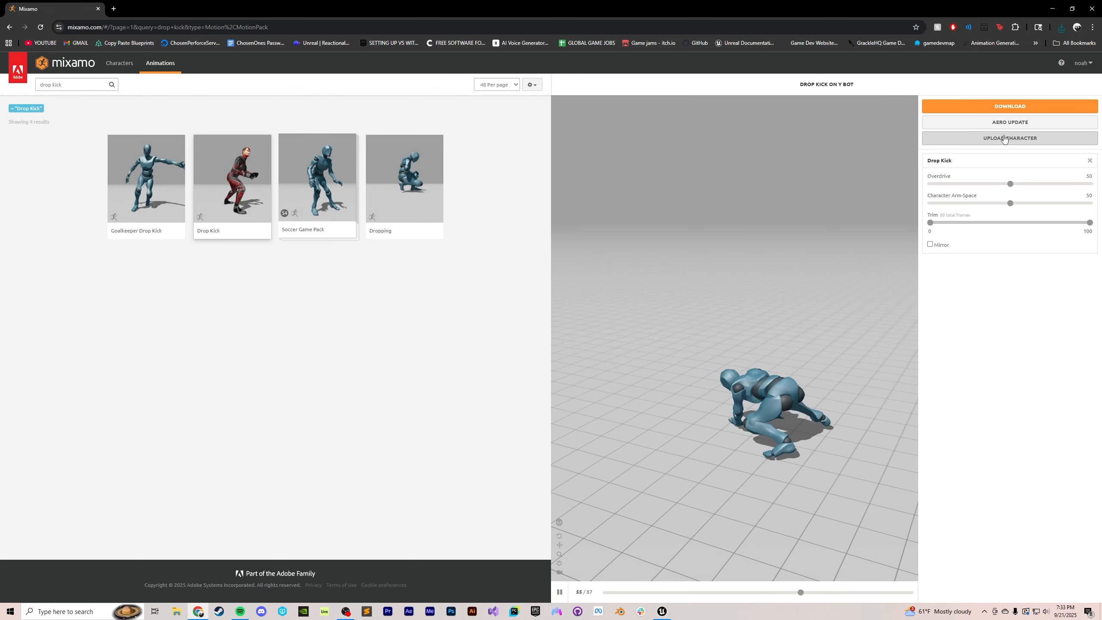
left_click(1011, 107)
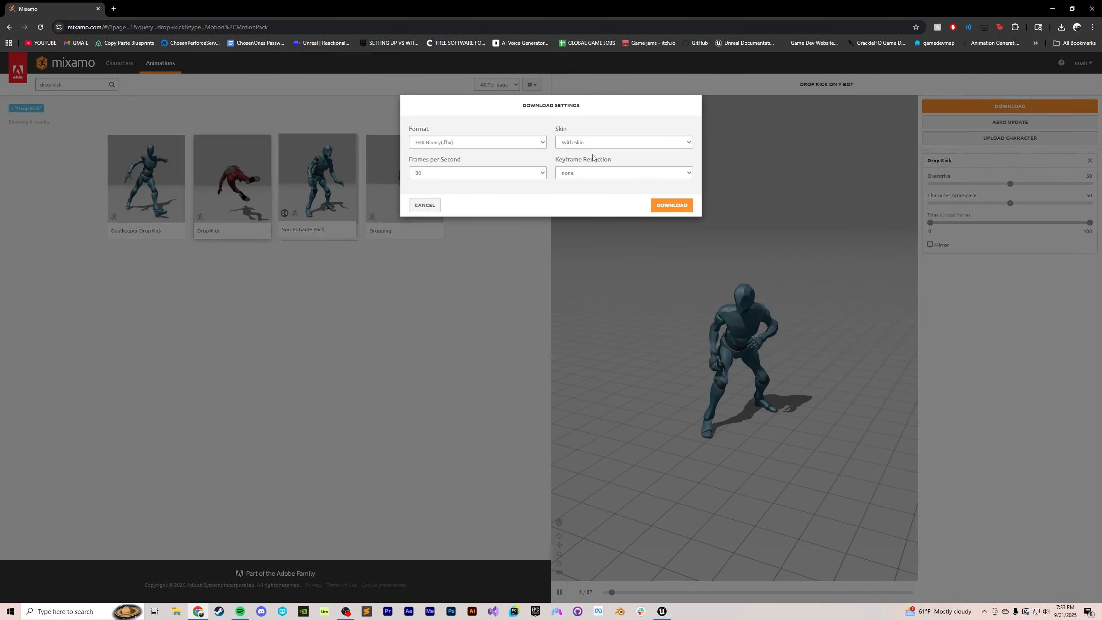
left_click(672, 205)
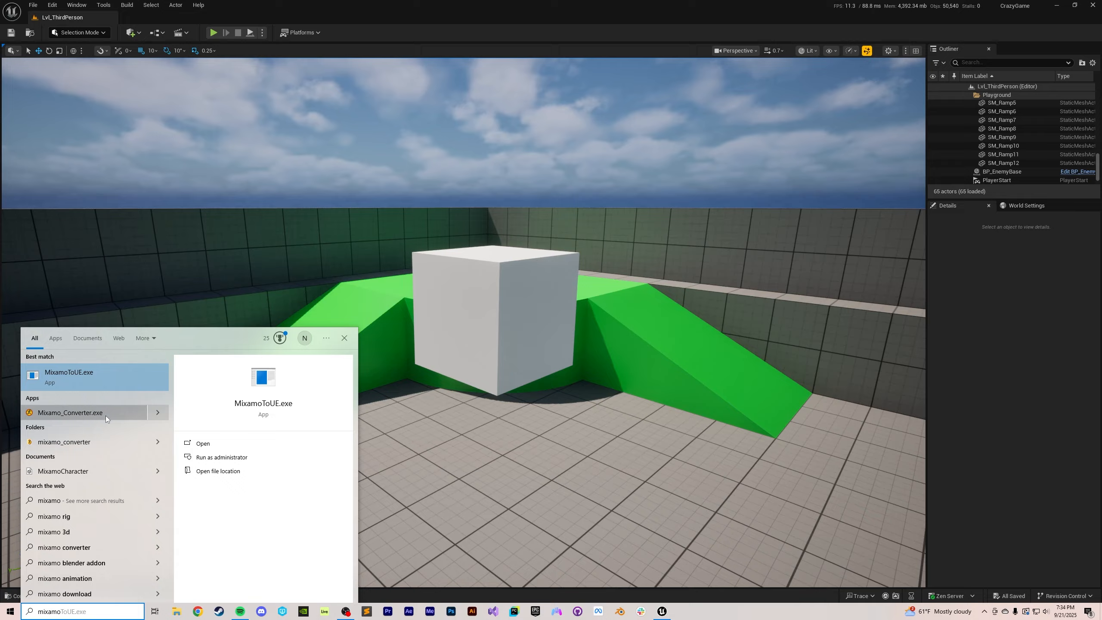
- Launch Mixamo_Converter from the mixamo_converter folder and enter its conversion process, going to the animation conversion section
left_click(218, 470)
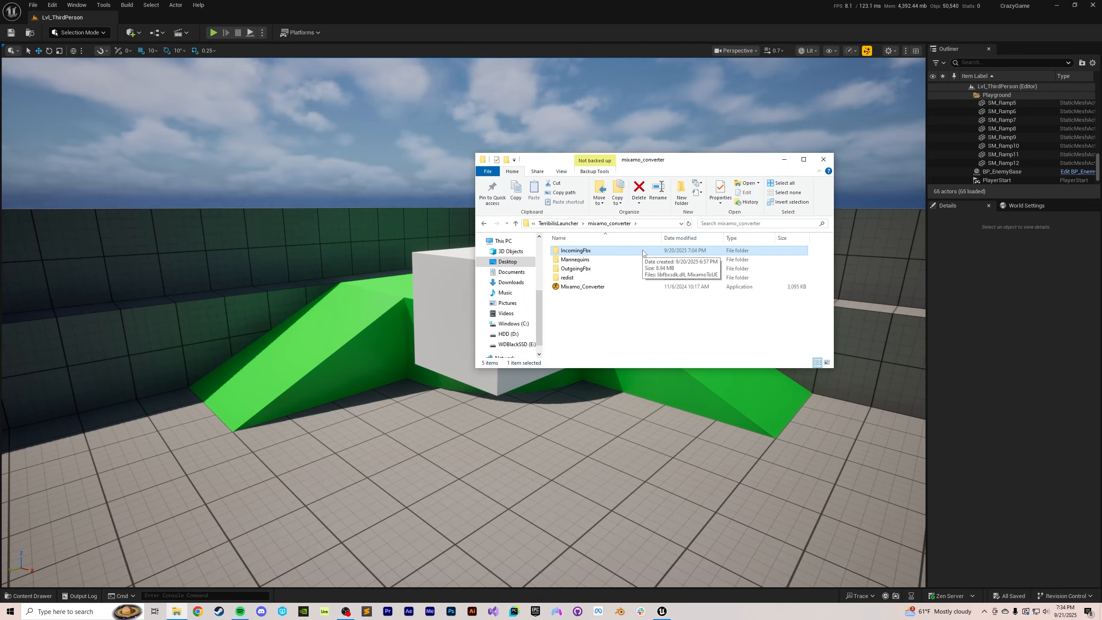
double_click(608, 287)
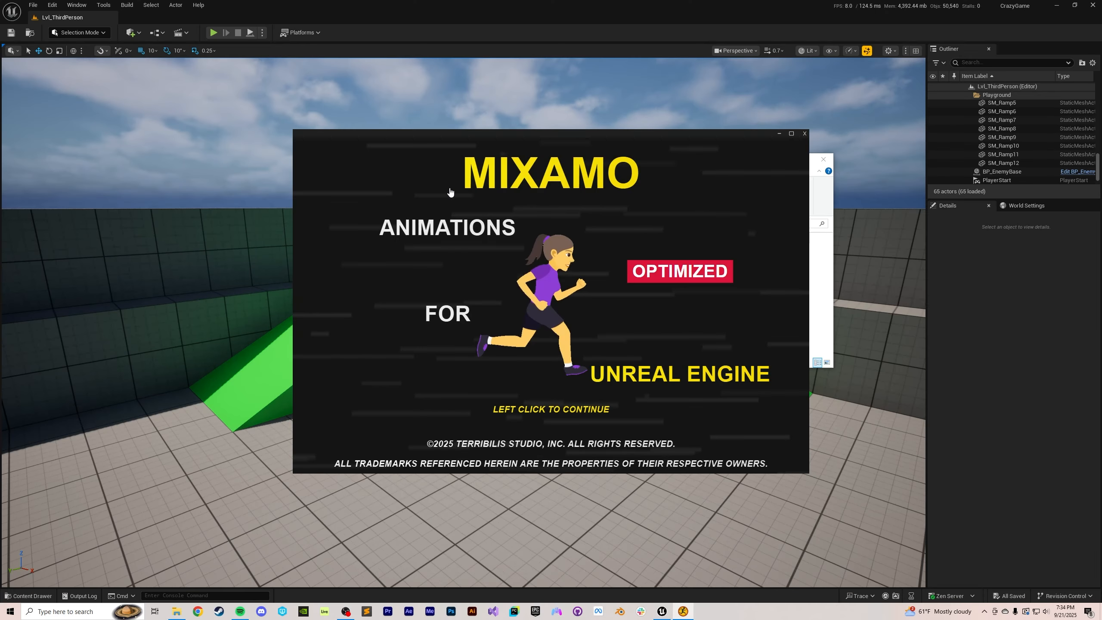
left_click(586, 395)
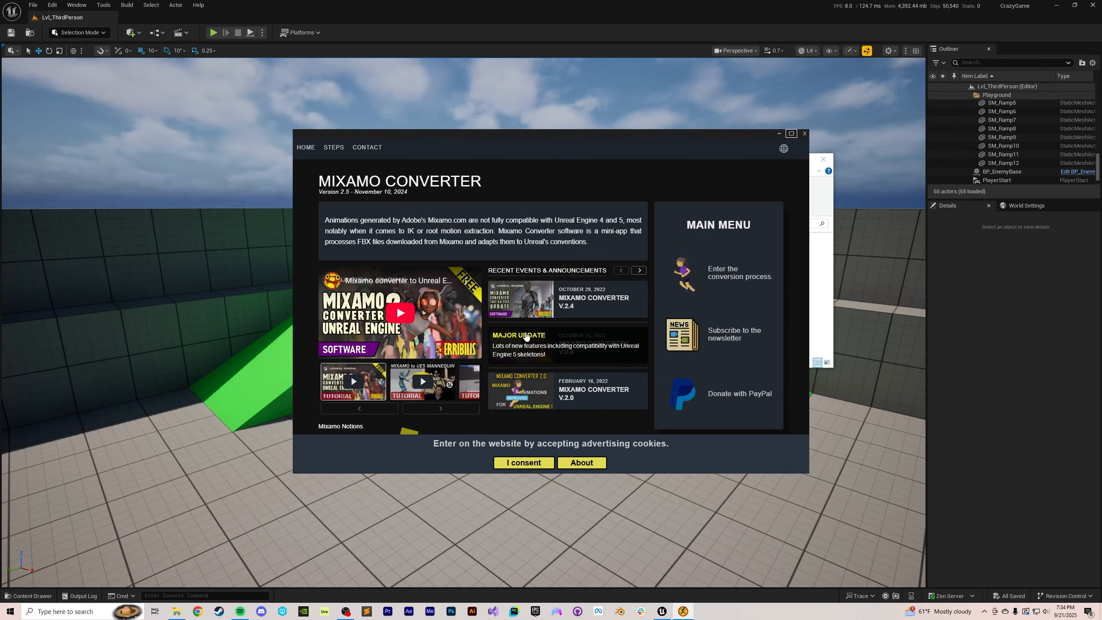
left_click(545, 464)
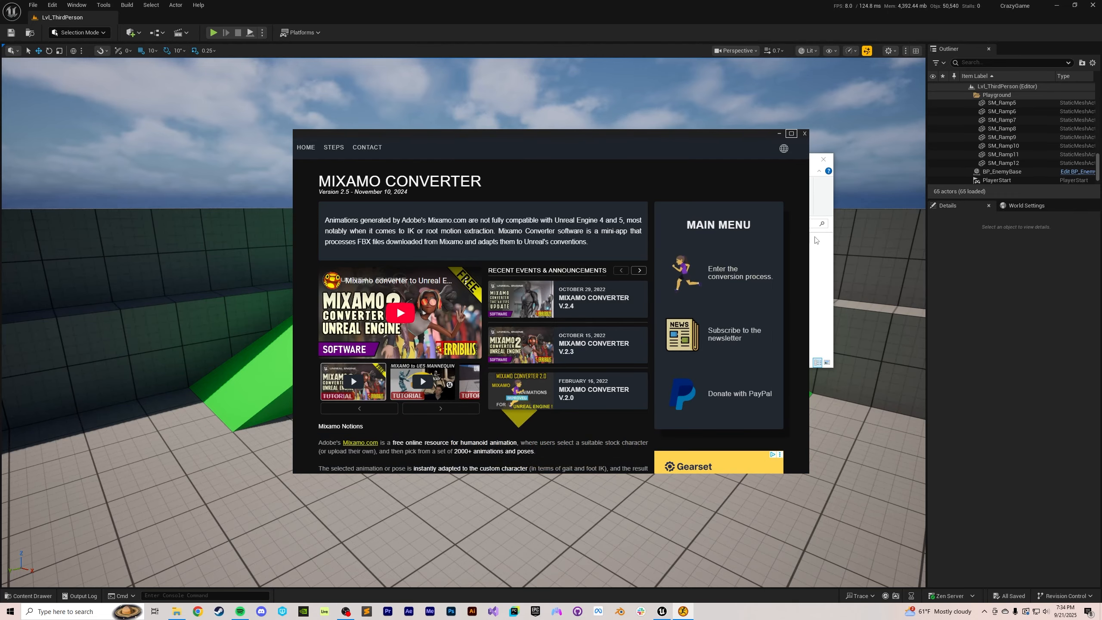
scroll(745, 194, "down", 1)
left_click(733, 234)
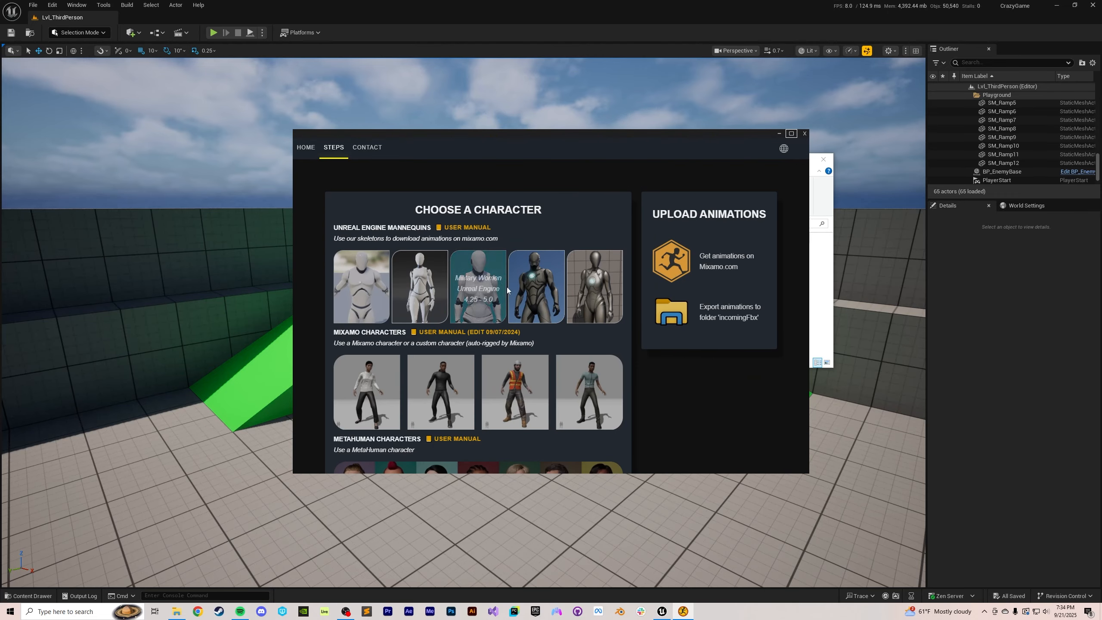
scroll(525, 337, "down", 5)
scroll(526, 336, "down", 5)
scroll(488, 287, "up", 1)
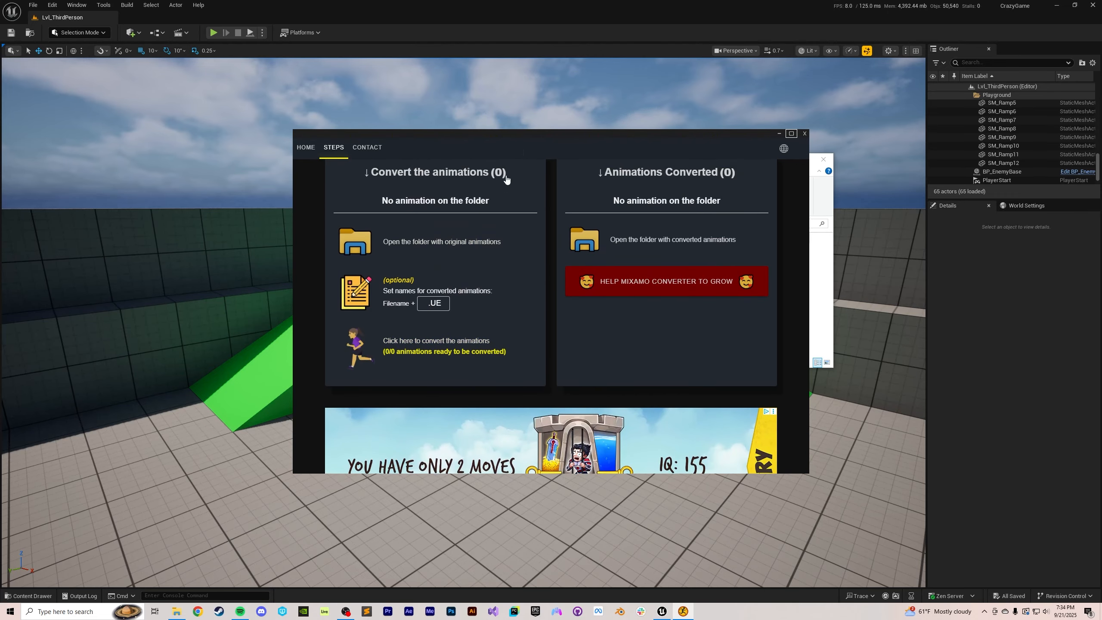
- Arrange the converter and file explorer windows side by side and open the IncomingFbx folder
left_click_drag(519, 131, 337, 62)
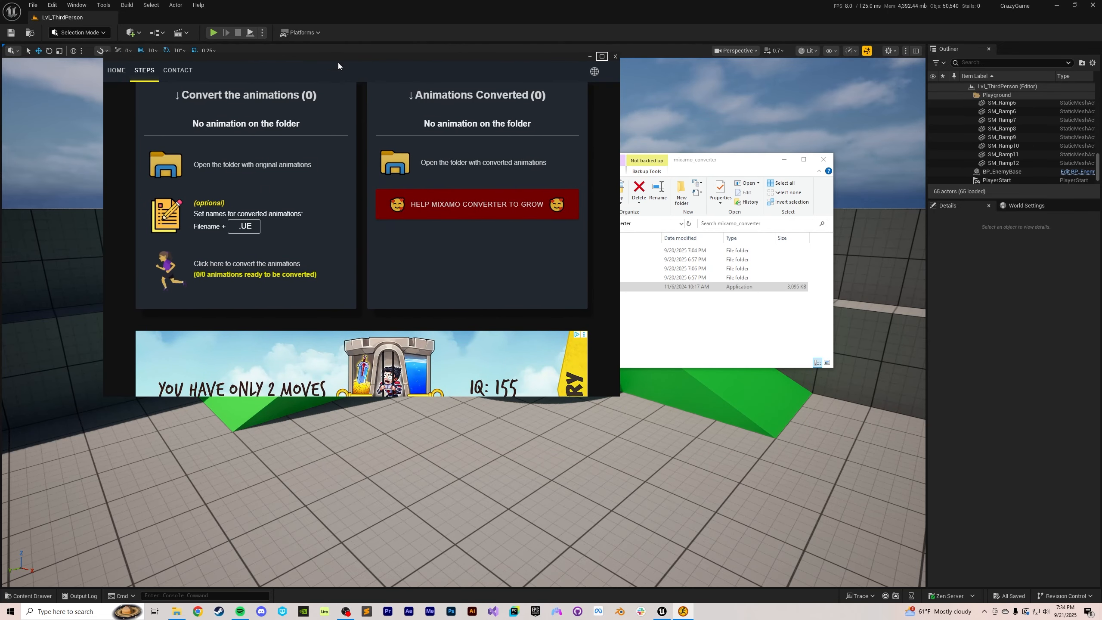
left_click(704, 317)
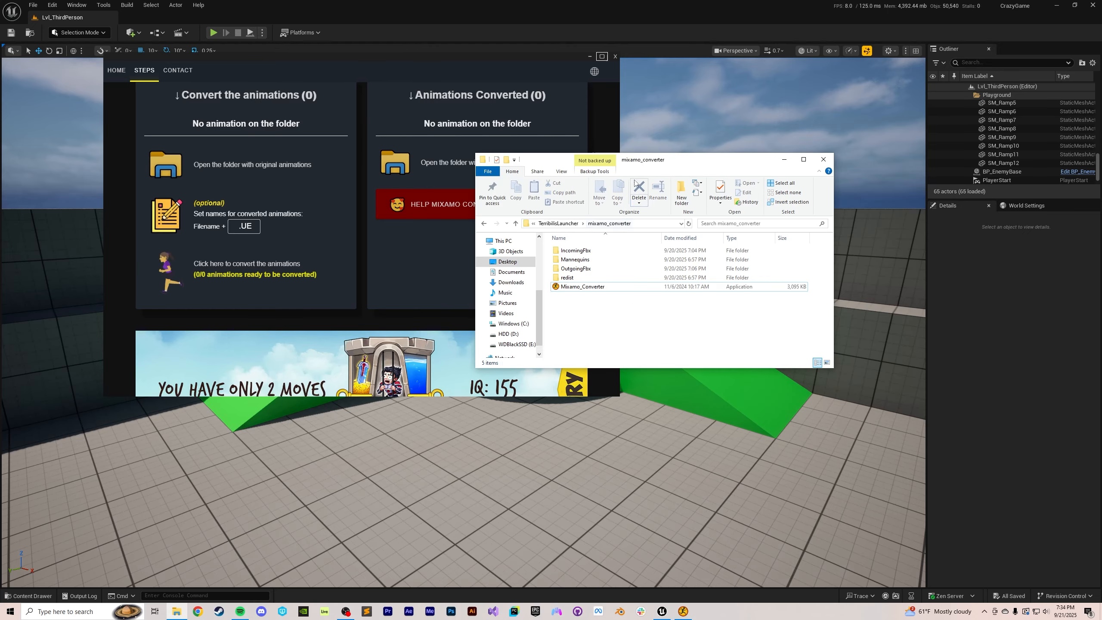
left_click_drag(643, 164, 799, 187)
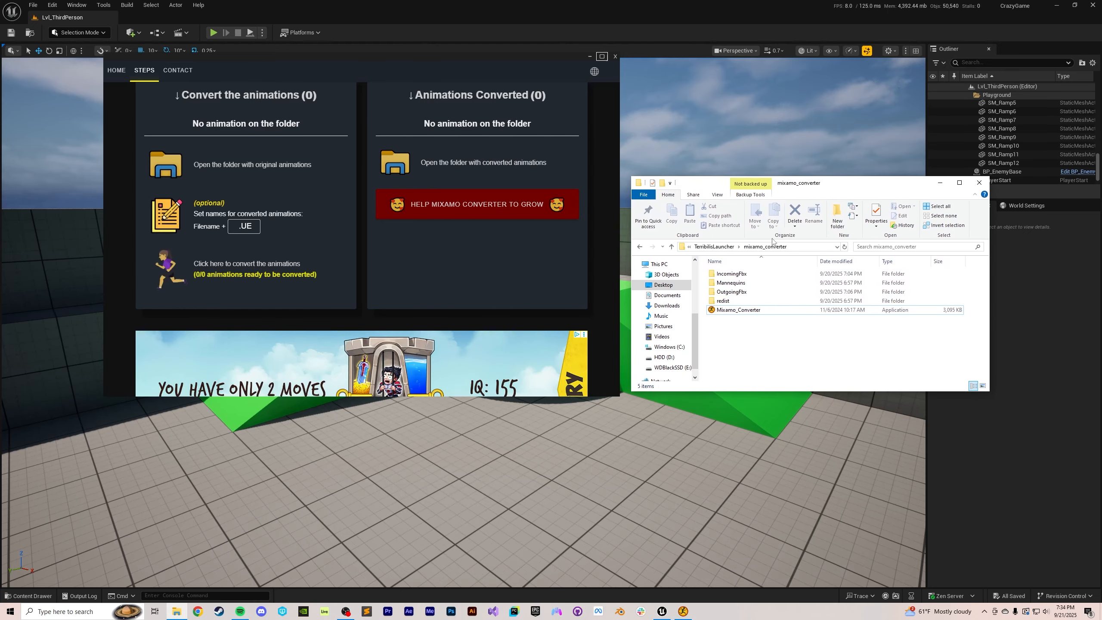
double_click(737, 274)
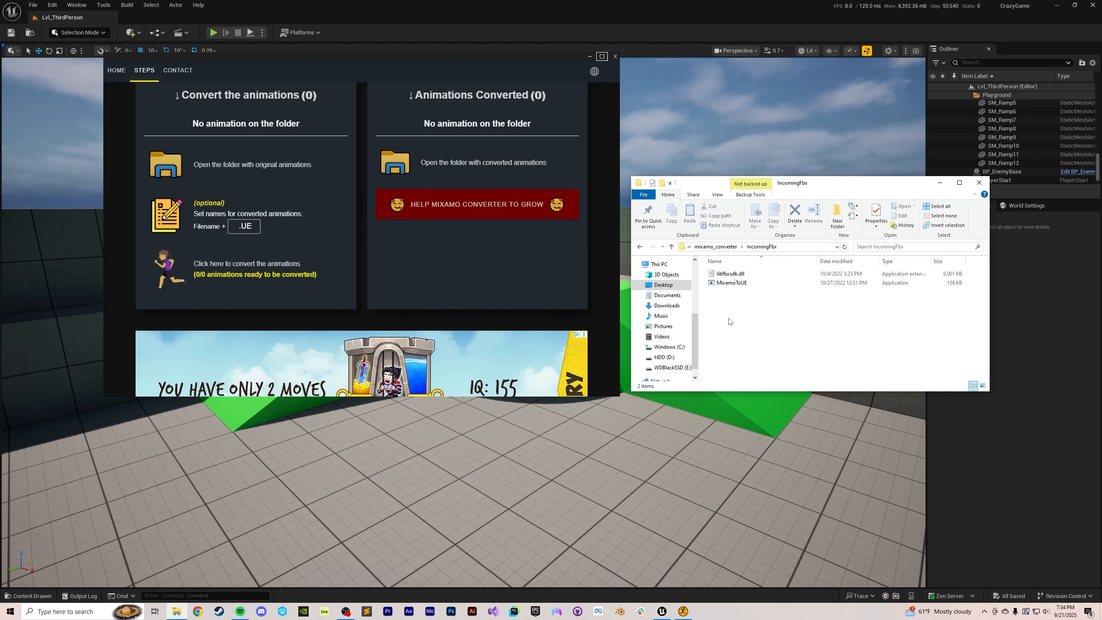
- Move the Drop Kick and Y Bot FBX files from the Desktop into the IncomingFbx folder
right_click(663, 286)
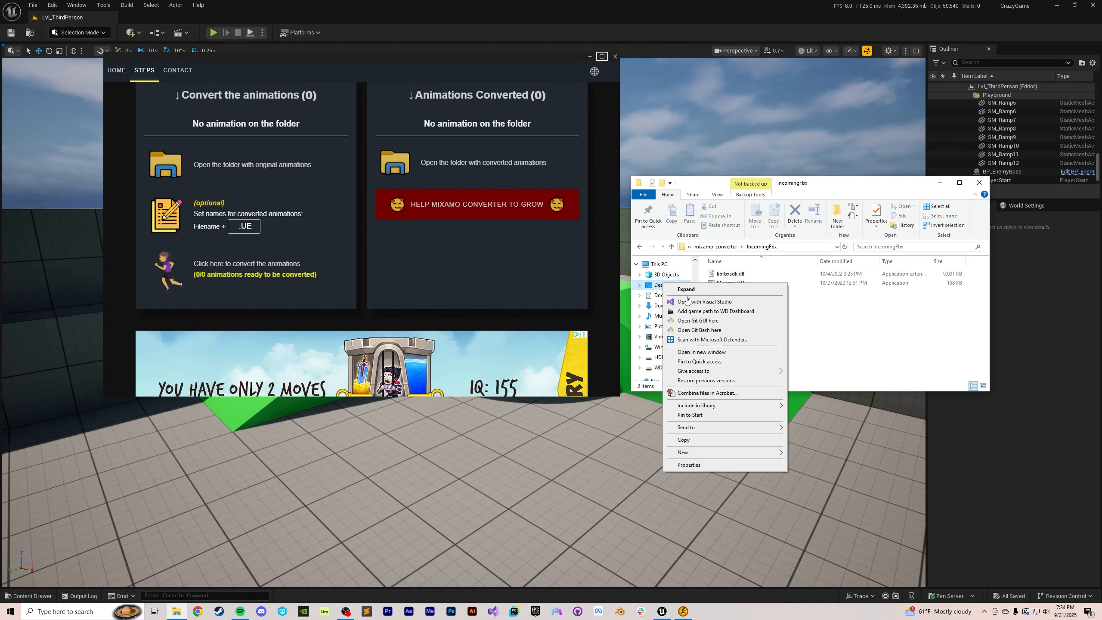
left_click(706, 352)
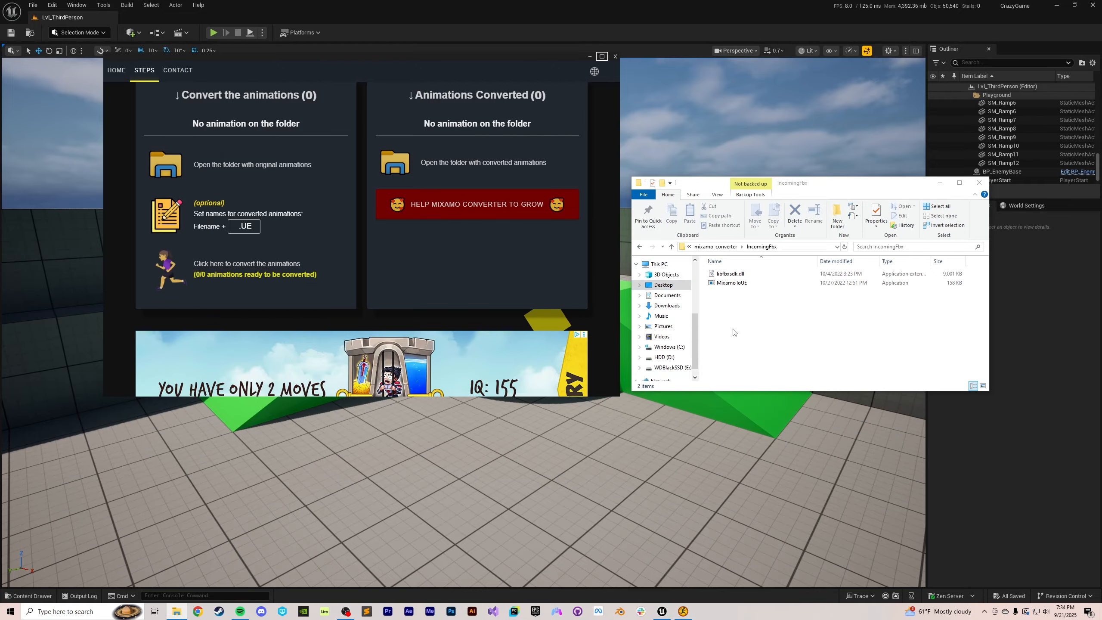
scroll(466, 304, "down", 10)
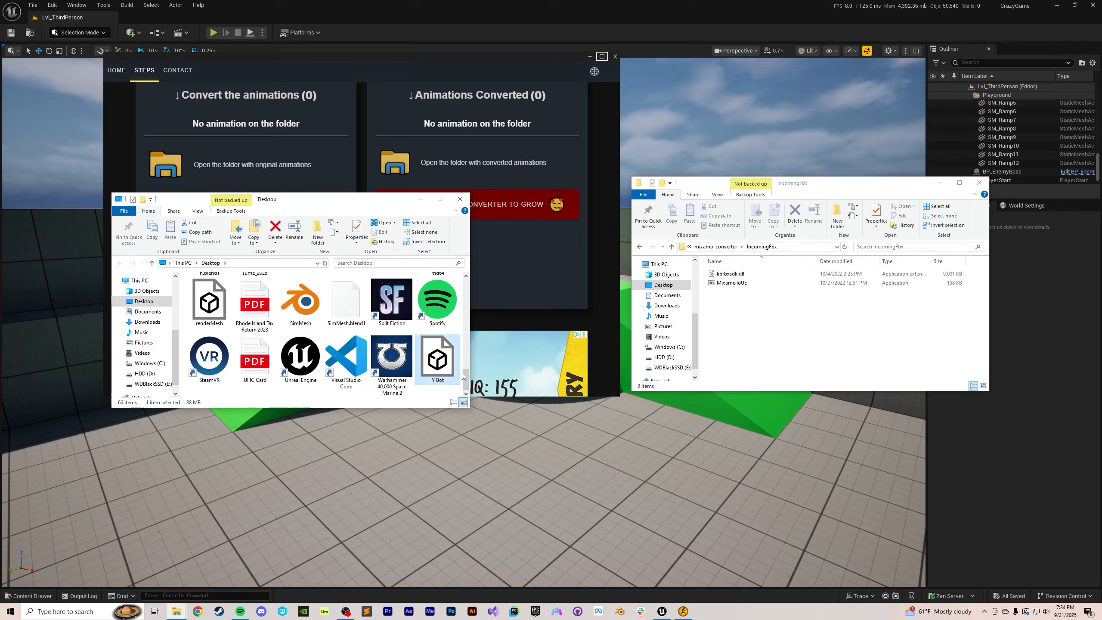
left_click_drag(464, 376, 468, 334)
left_click_drag(252, 354, 737, 317)
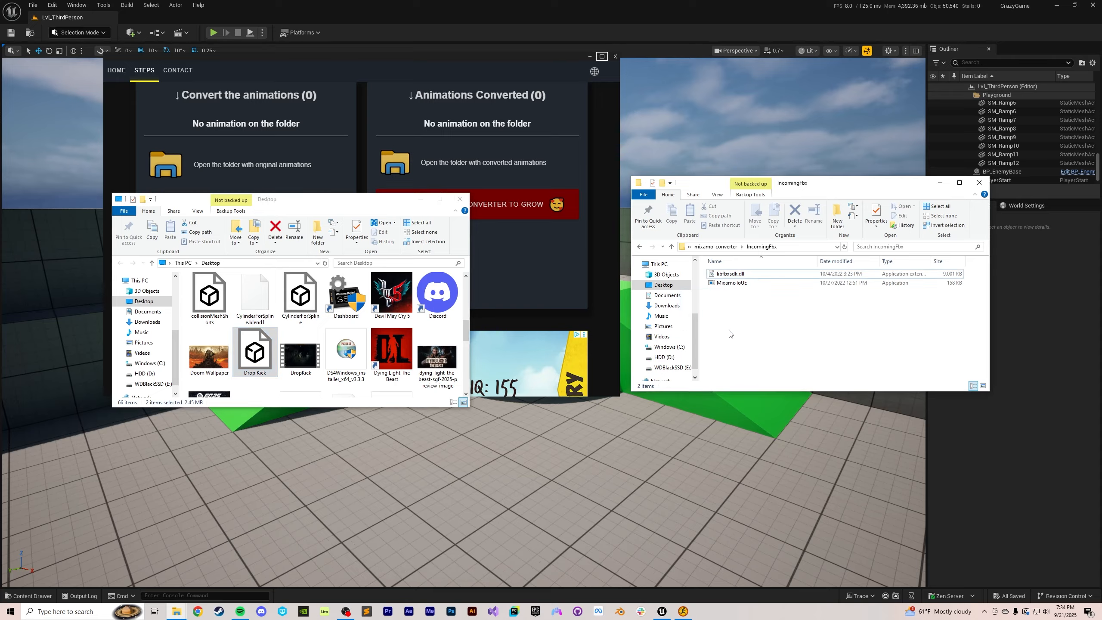
left_click(460, 199)
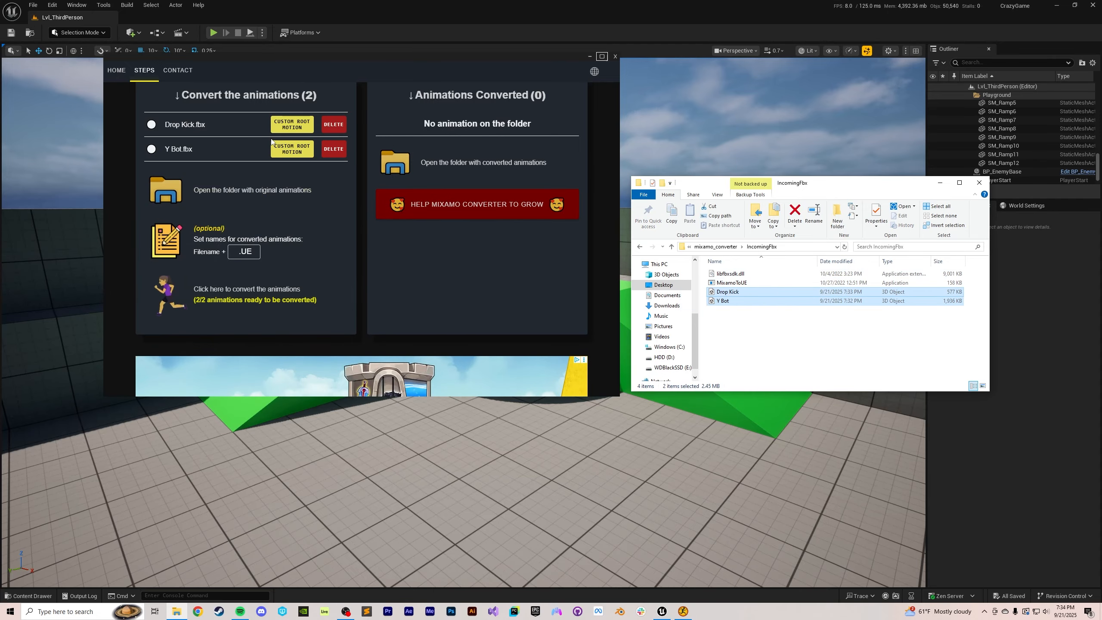
- Convert both FBX files with the .UE name suffix and delete the two originals from the converter's list
left_click(262, 300)
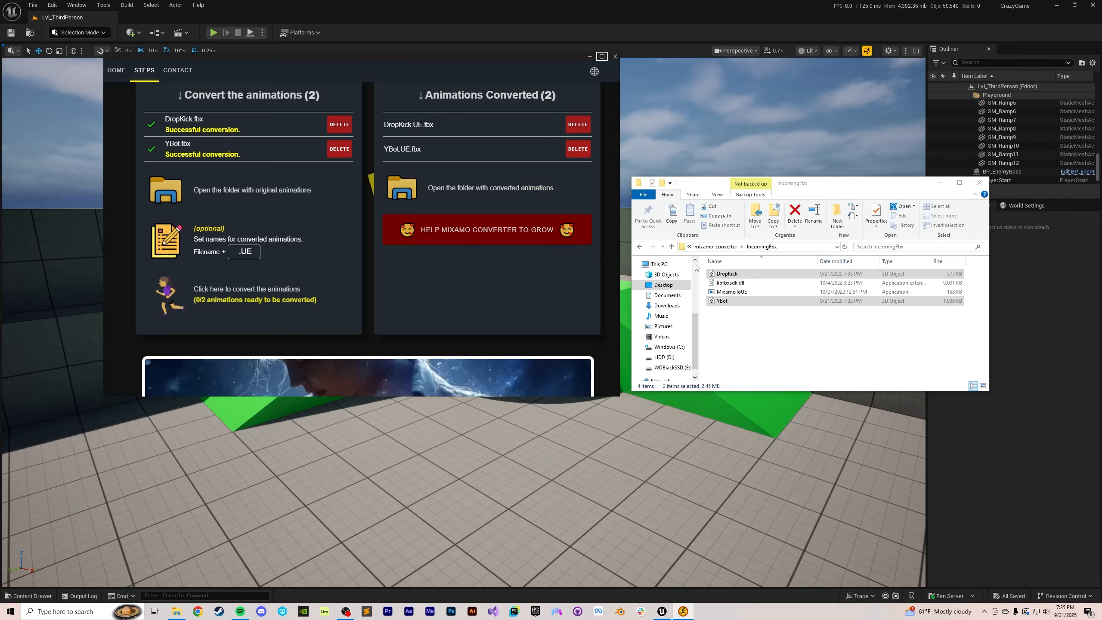
left_click(333, 124)
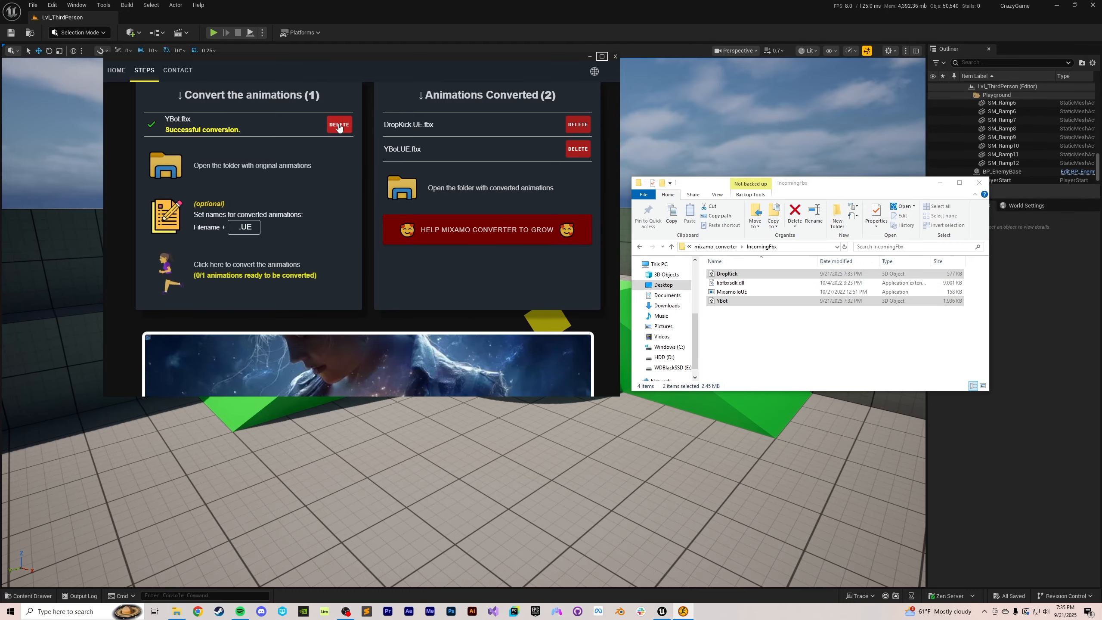
left_click(333, 124)
- Open the OutgoingFbx folder with the converted files and close Mixamo Converter
left_click(671, 246)
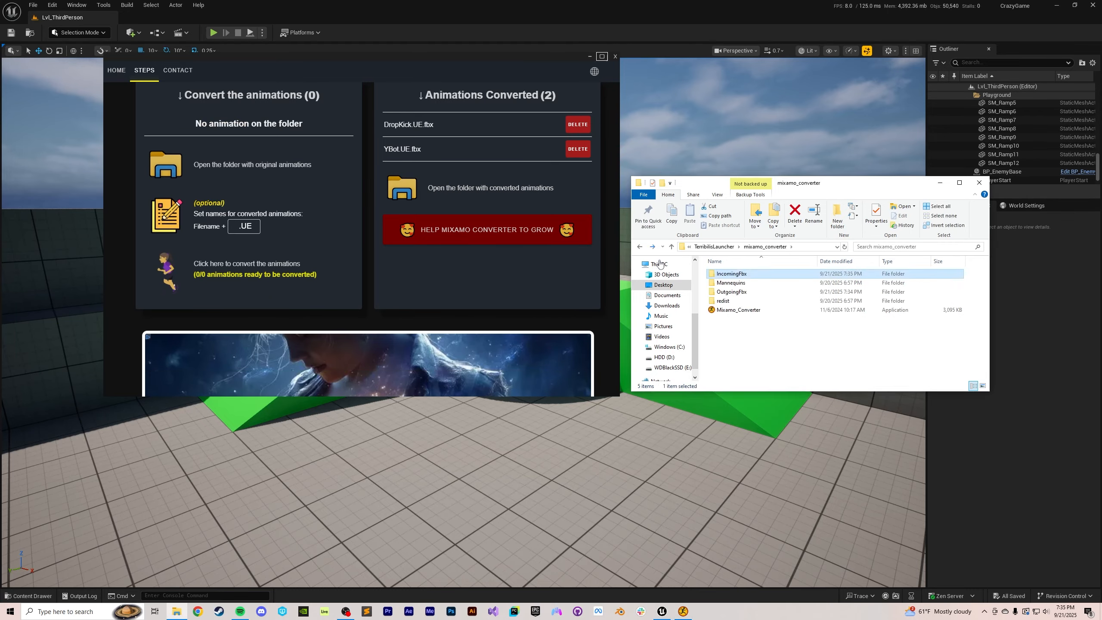
double_click(733, 292)
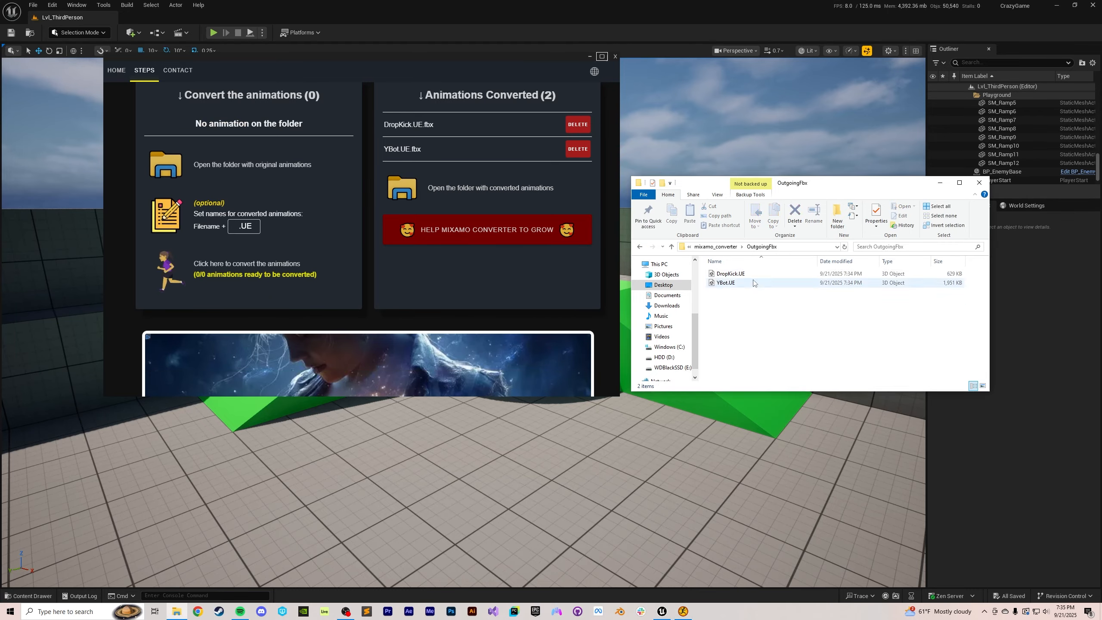
left_click(614, 57)
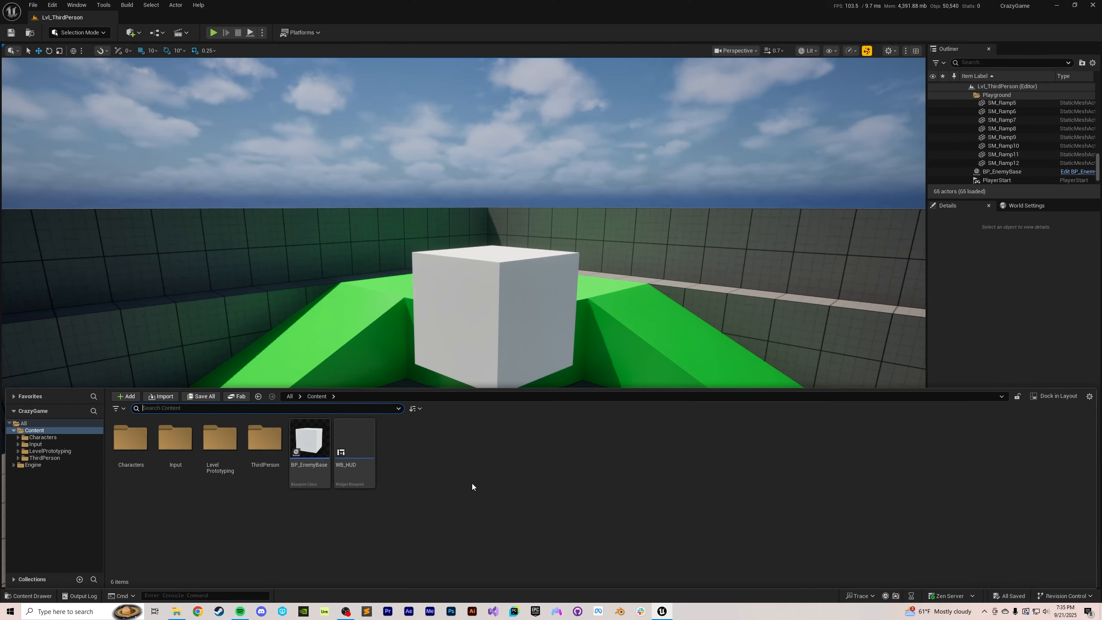
- In Unreal Editor, create a folder named Mixamo in the project's Content folder and open it
right_click(472, 483)
left_click(515, 204)
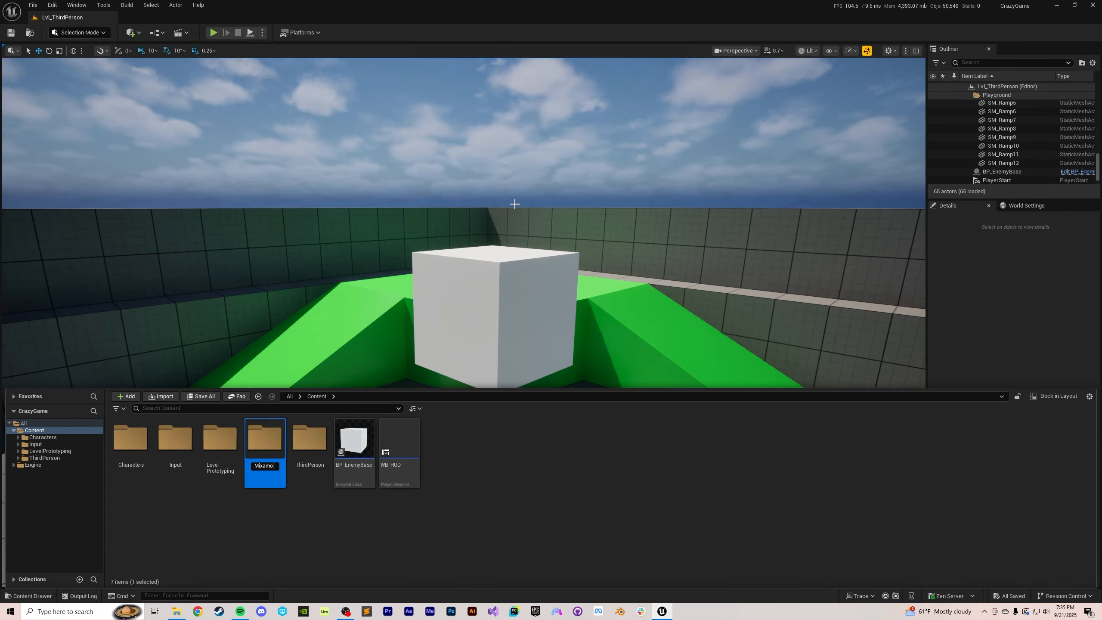
double_click(260, 431)
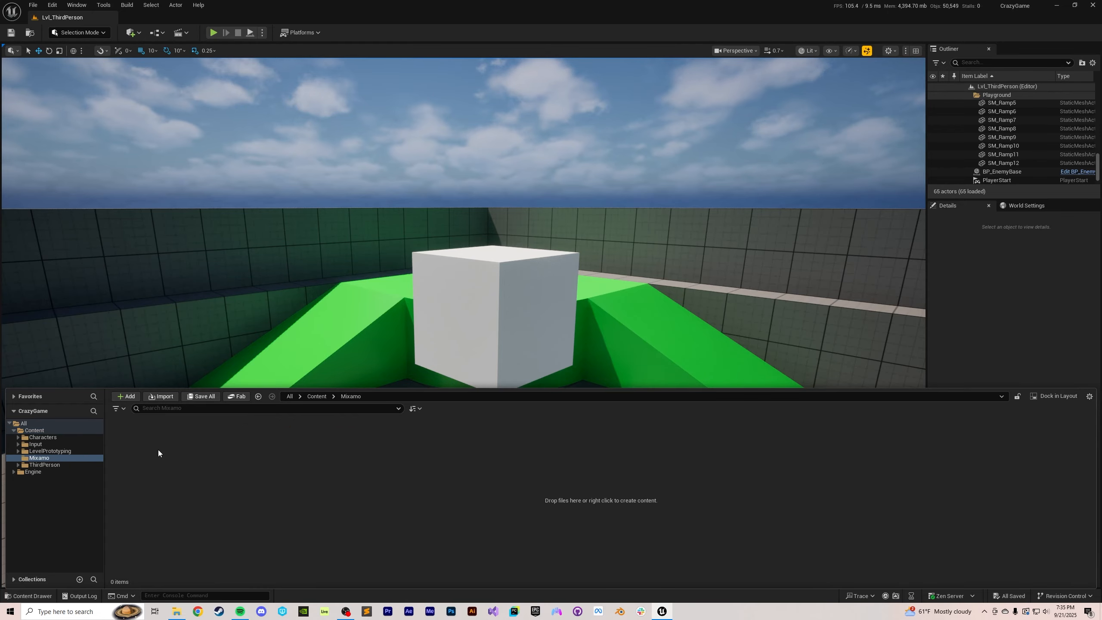
- Create a subfolder named Mesh inside the Mixamo folder
right_click(158, 450)
type("Mesh")
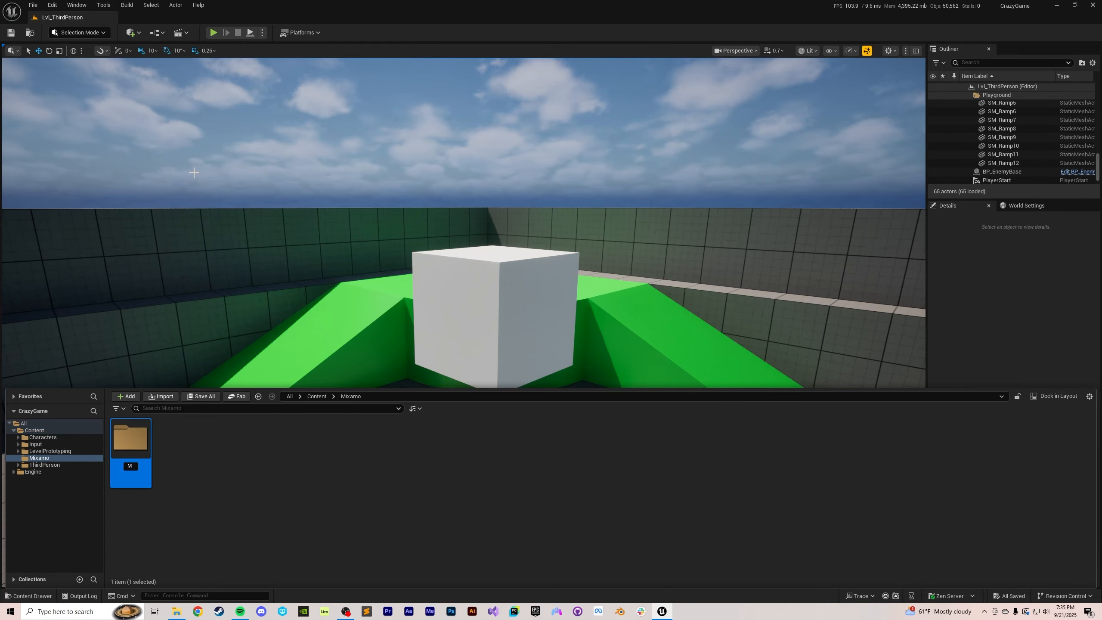
key("Return")
left_click(229, 484)
- Create a second subfolder named Animations inside the Mixamo folder
right_click(205, 461)
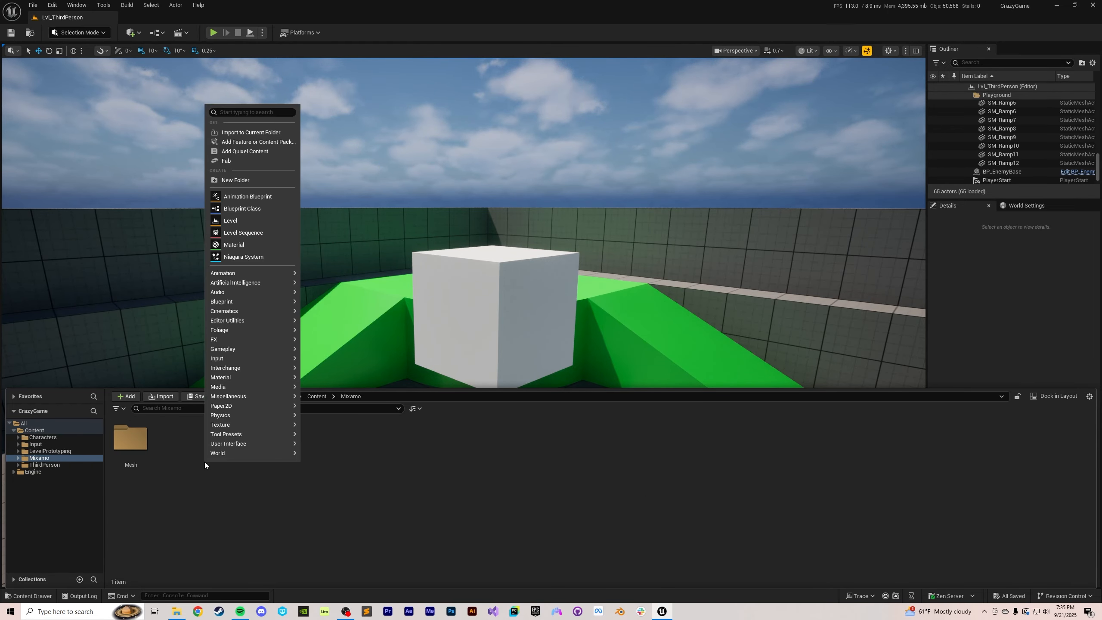
left_click(245, 180)
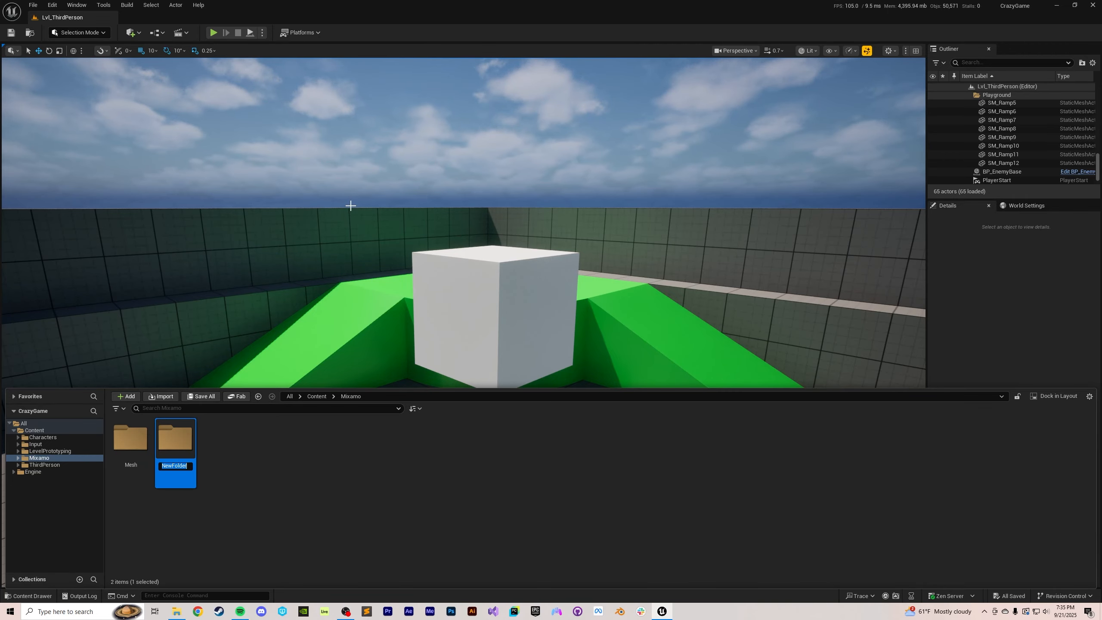
type("ANima")
type("mations")
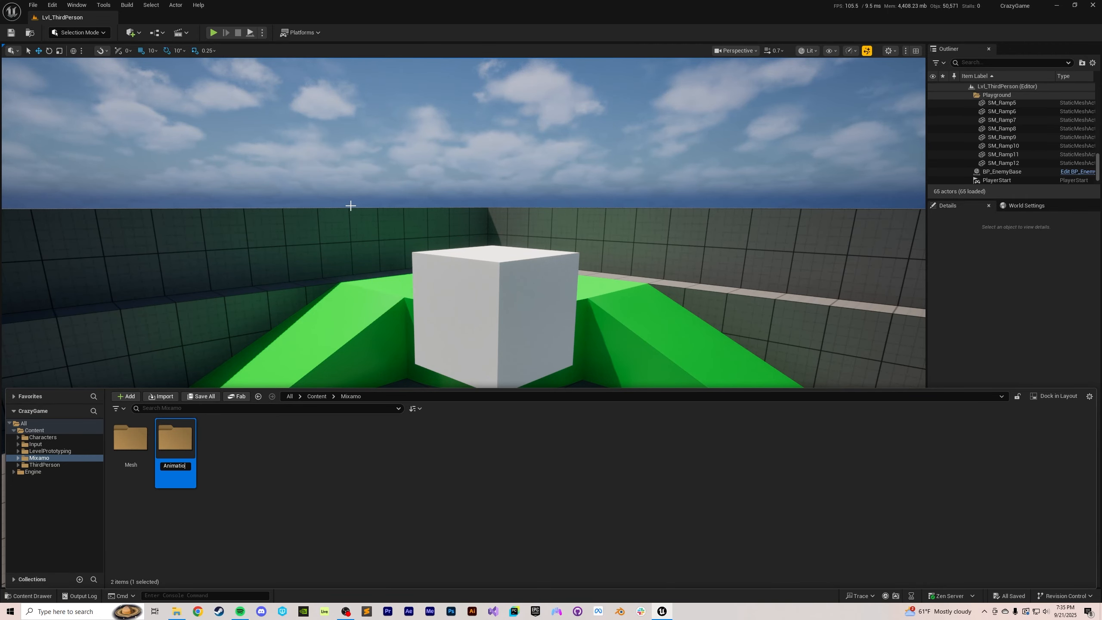
key("Return")
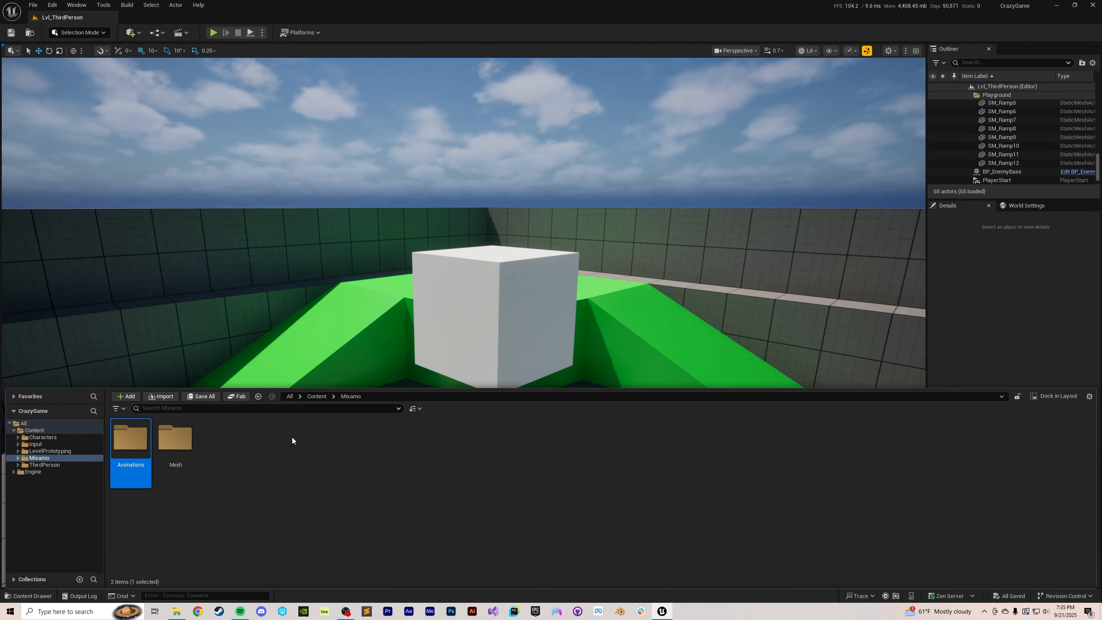
- Import the YBot.UE file into the Mixamo Mesh folder with the default import settings
double_click(177, 459)
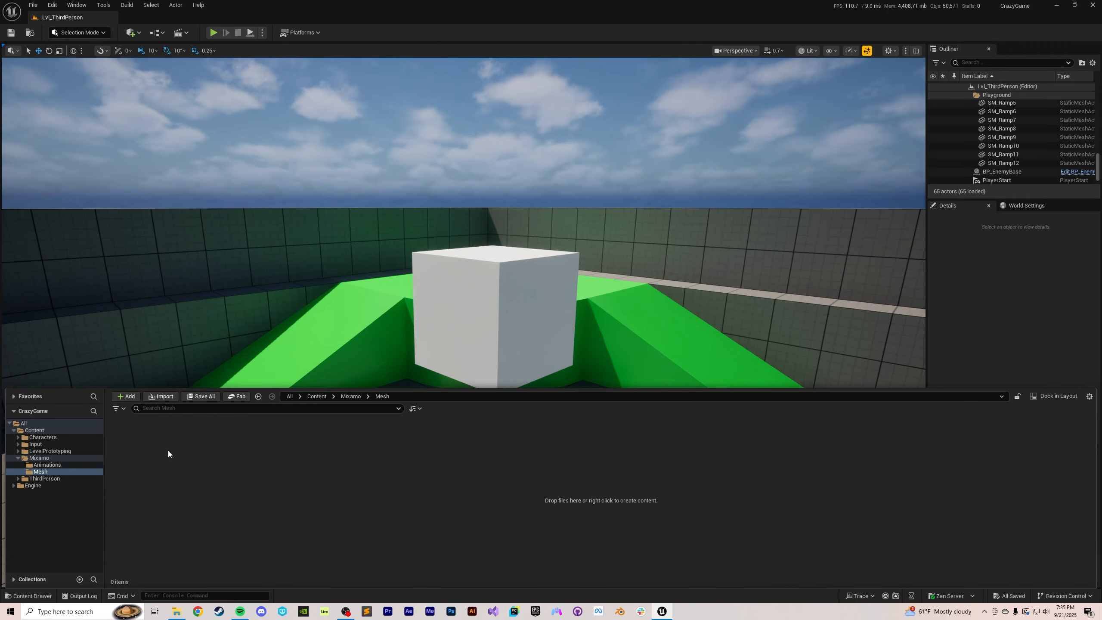
left_click(160, 396)
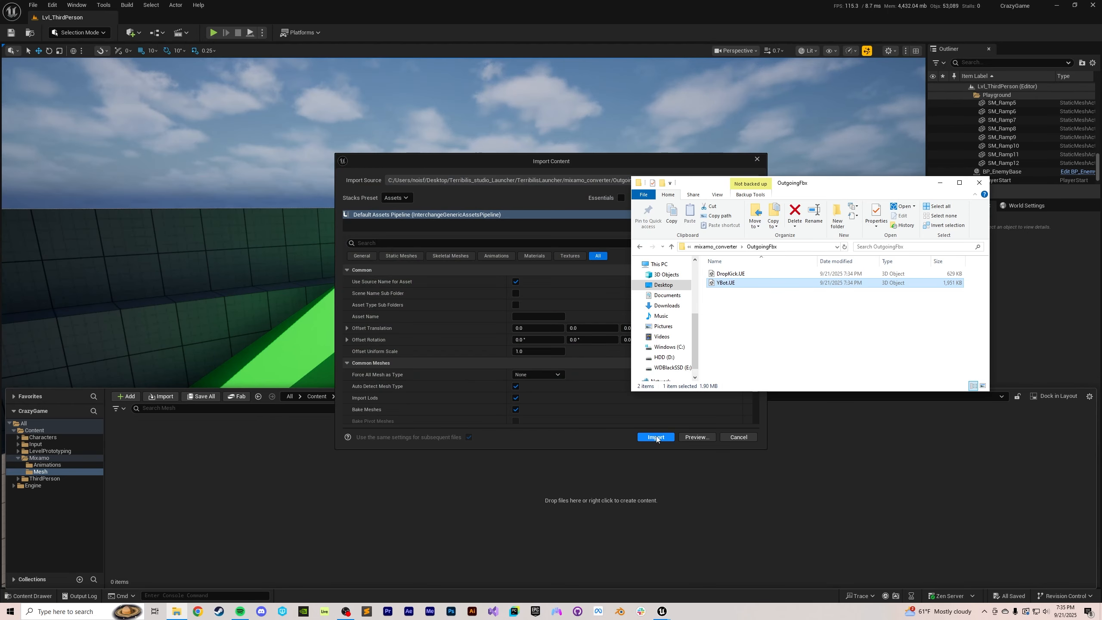
left_click(655, 437)
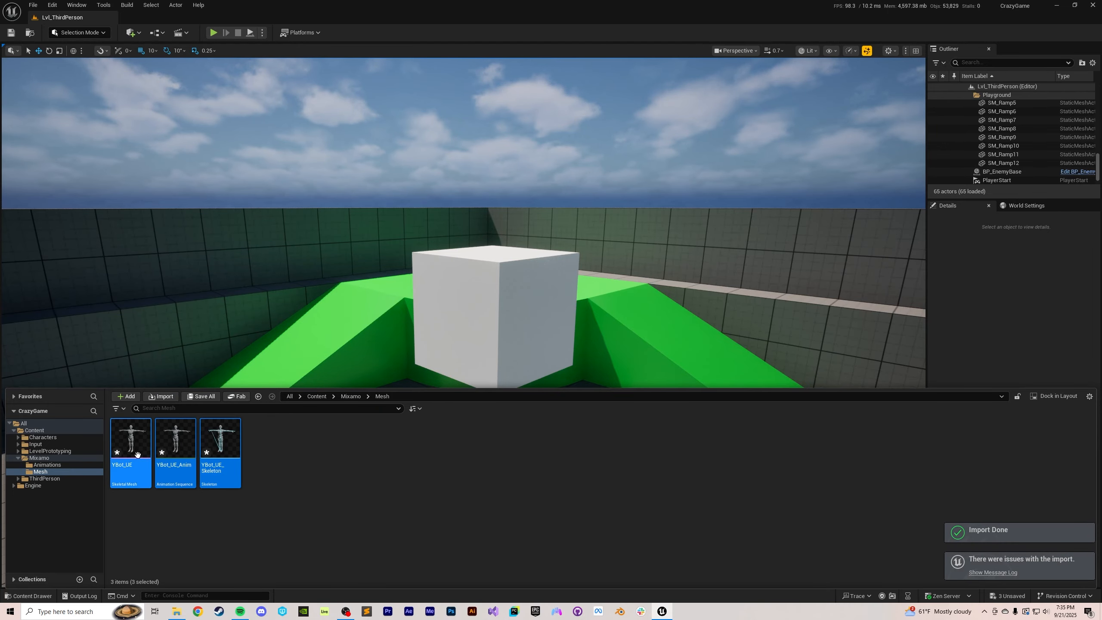
left_click(343, 488)
- Bring the DropKick.UE file from the OutgoingFbx folder into the Mixamo Animations folder for import
left_click(70, 467)
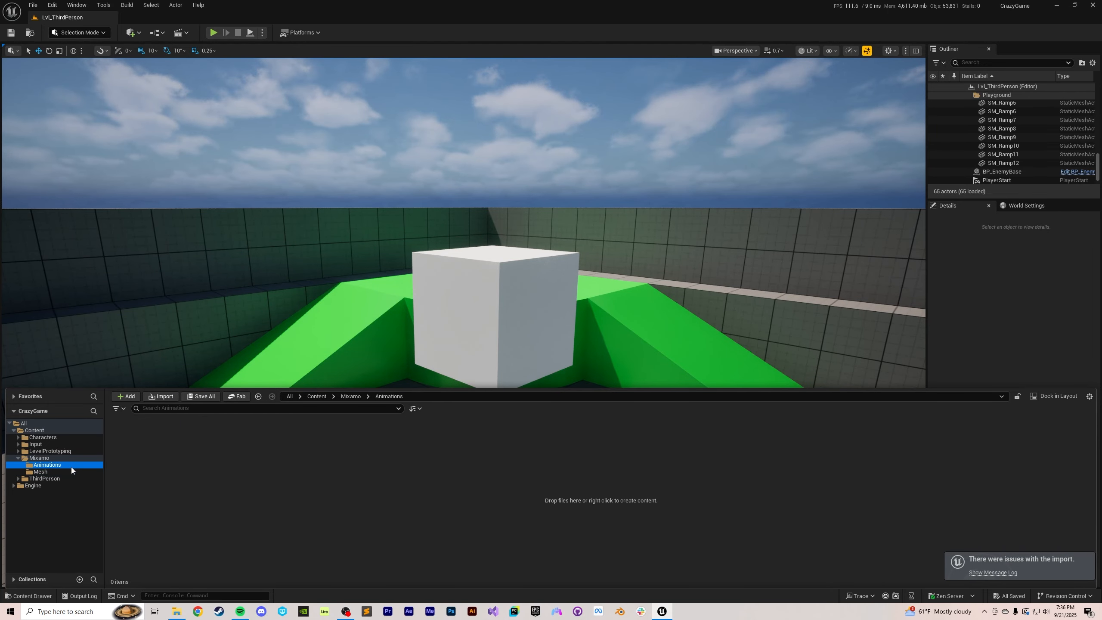
left_click(177, 611)
left_click(721, 275)
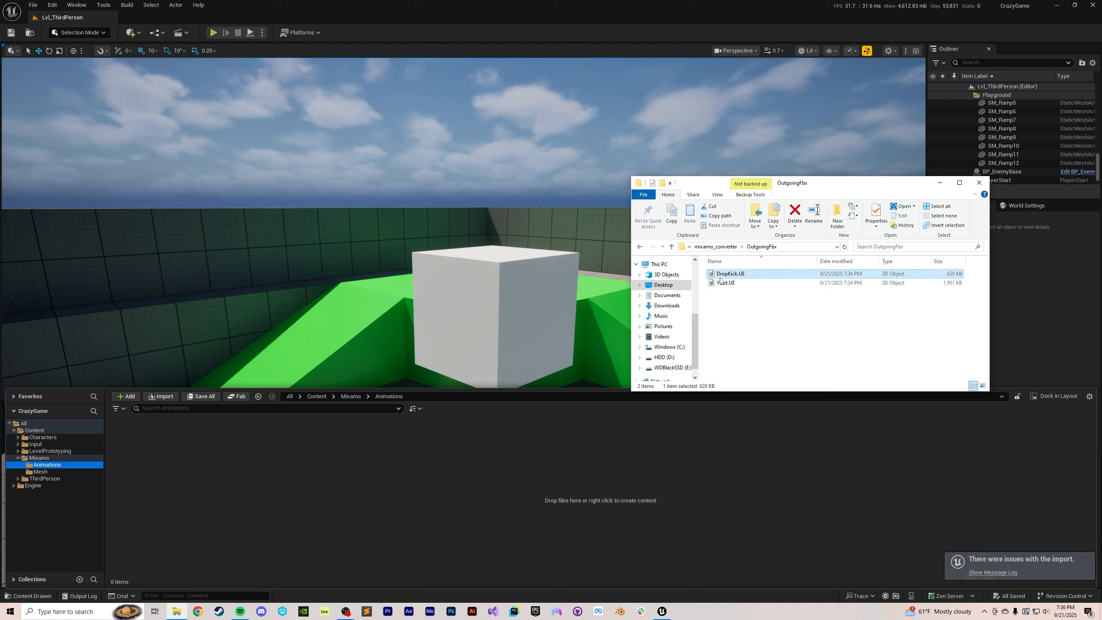
left_click_drag(727, 278, 305, 494)
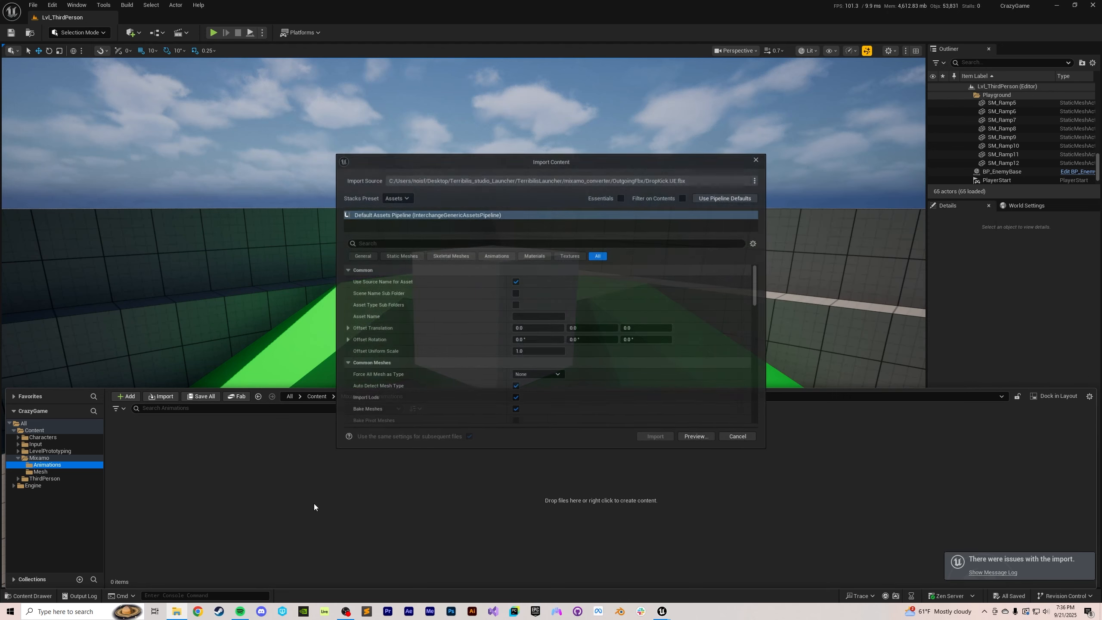
- Assign YBot_UE_Skeleton as the skeleton for the drop kick animation and run the import
left_click_drag(756, 291, 753, 316)
scroll(753, 315, "down", 4)
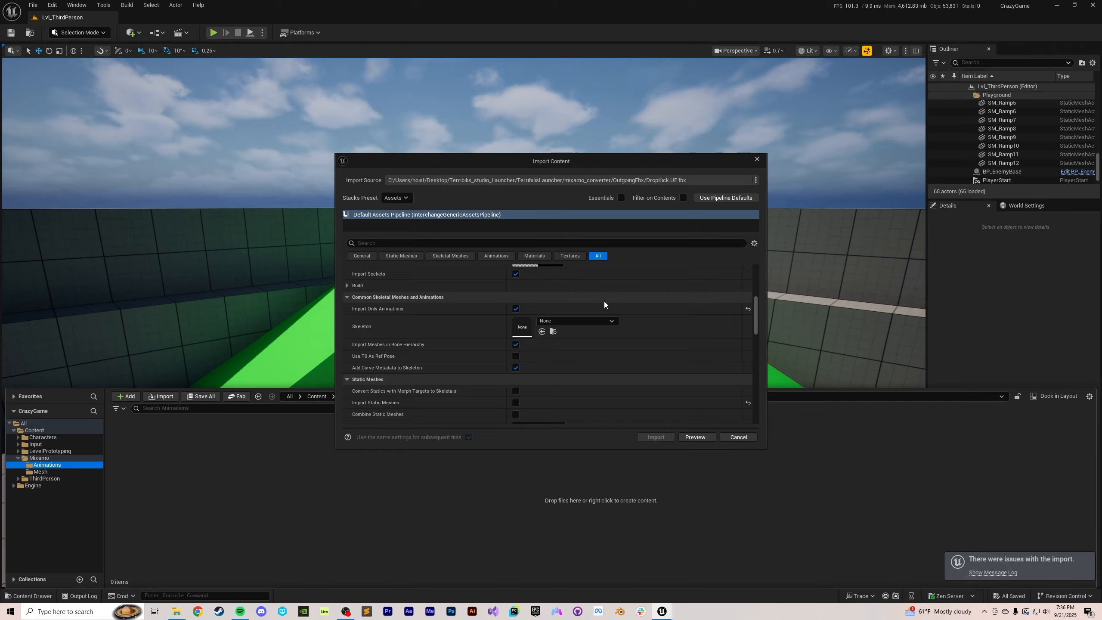
left_click(580, 320)
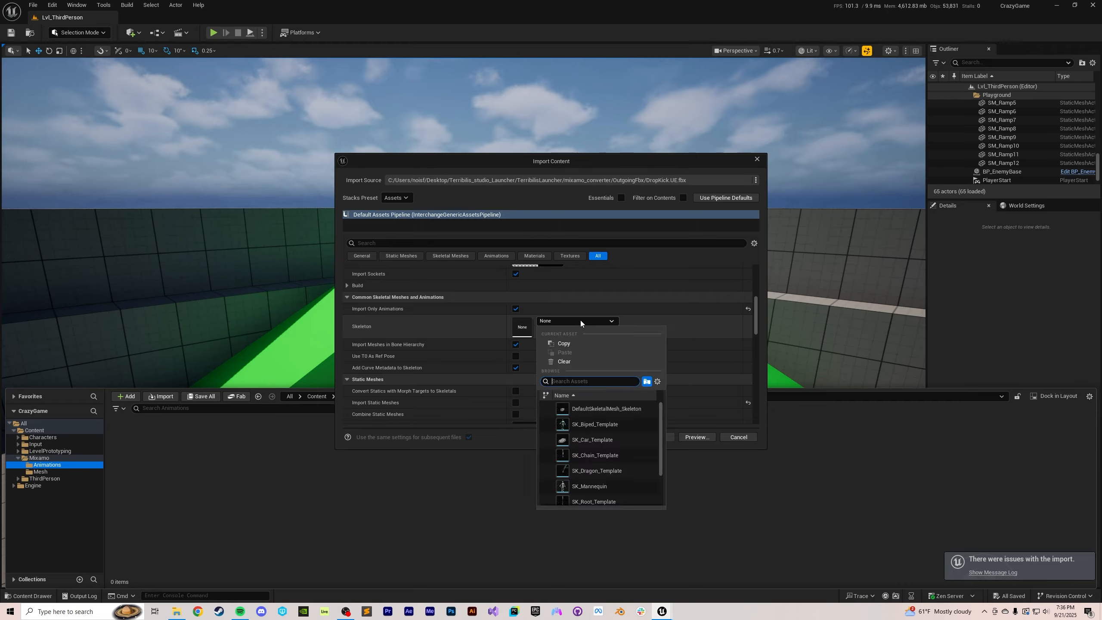
type("Yb")
left_click(593, 408)
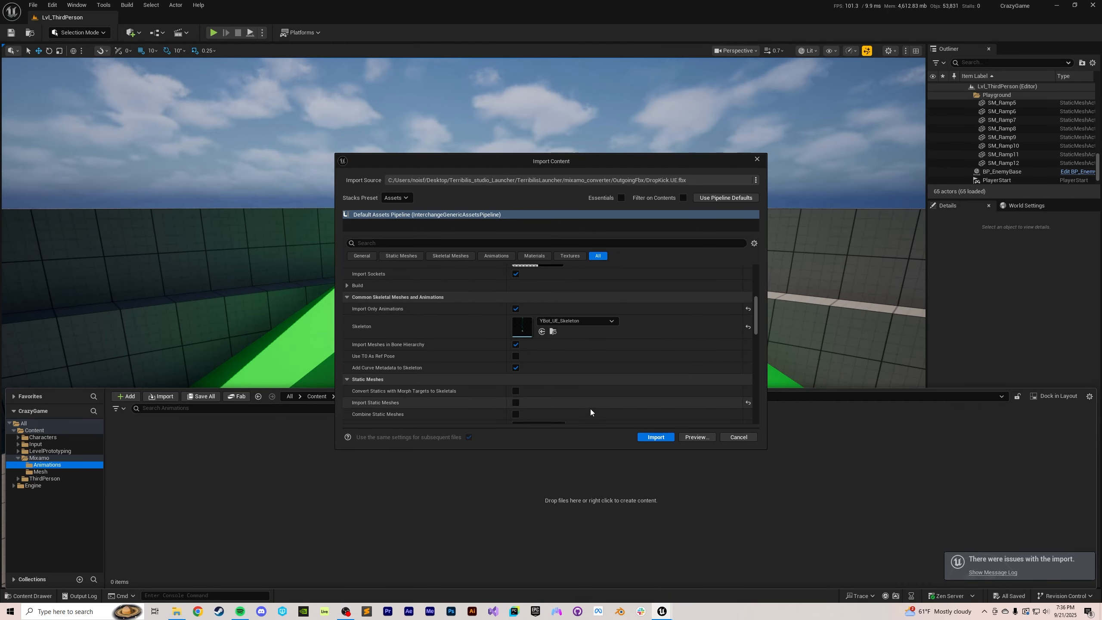
left_click(655, 436)
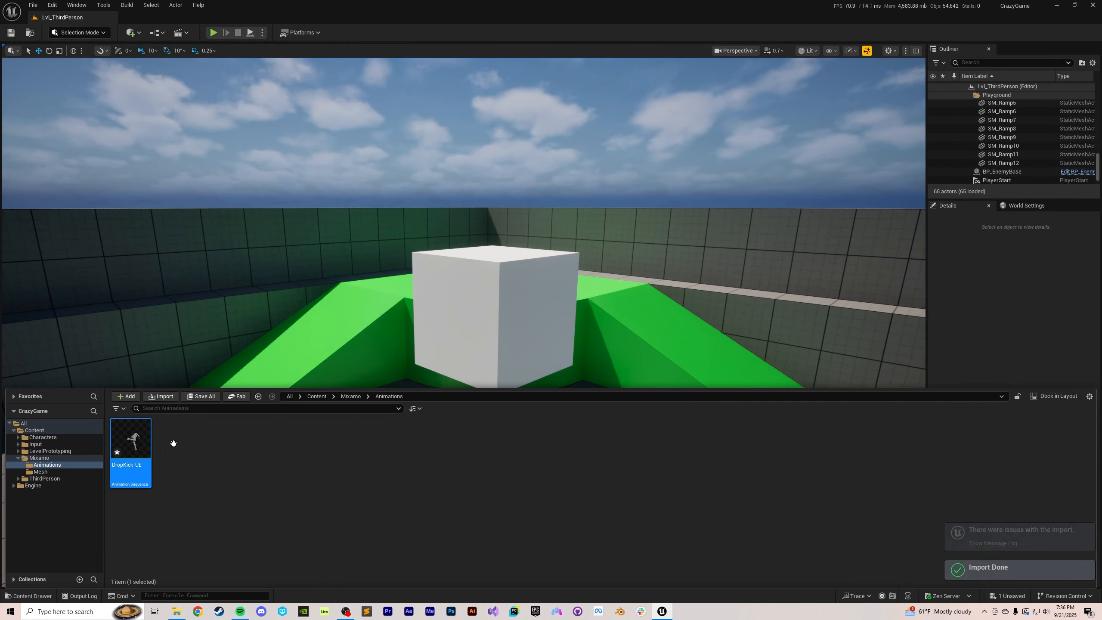
- Save the imported DropKick_UE animation, enable Root Motion in it, then save and close it
key("ctrl+s")
key("Return")
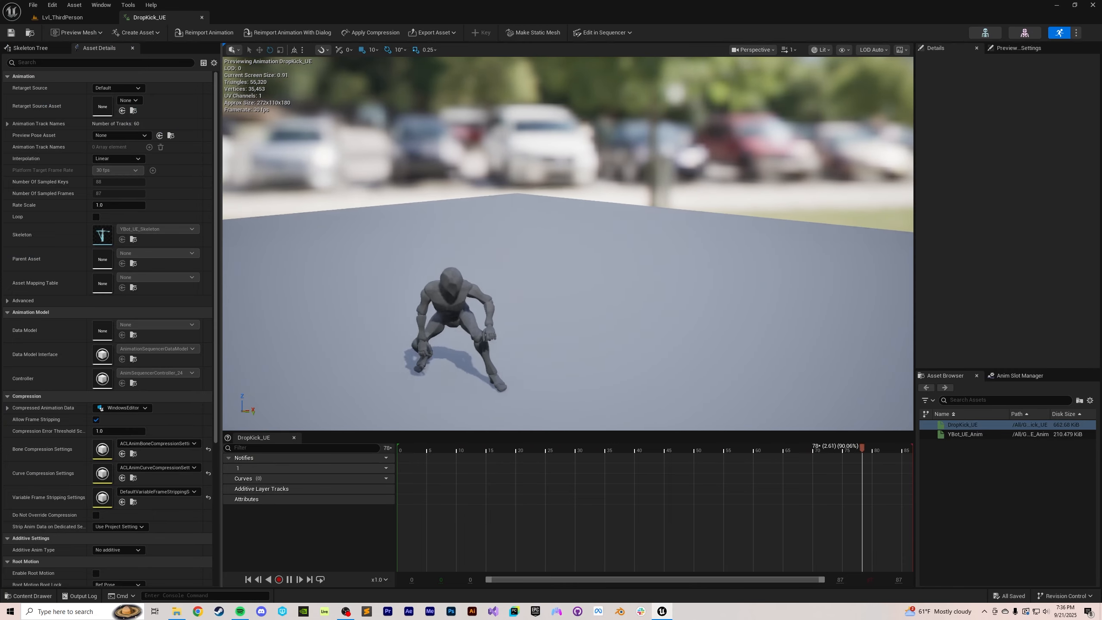
left_click(85, 63)
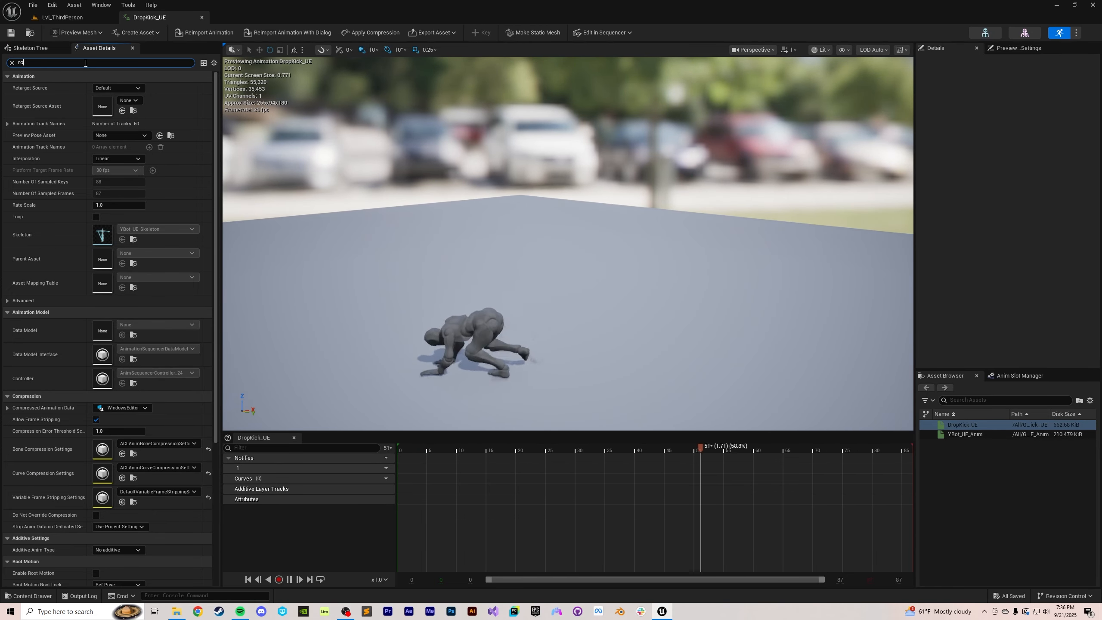
type("root")
left_click(98, 88)
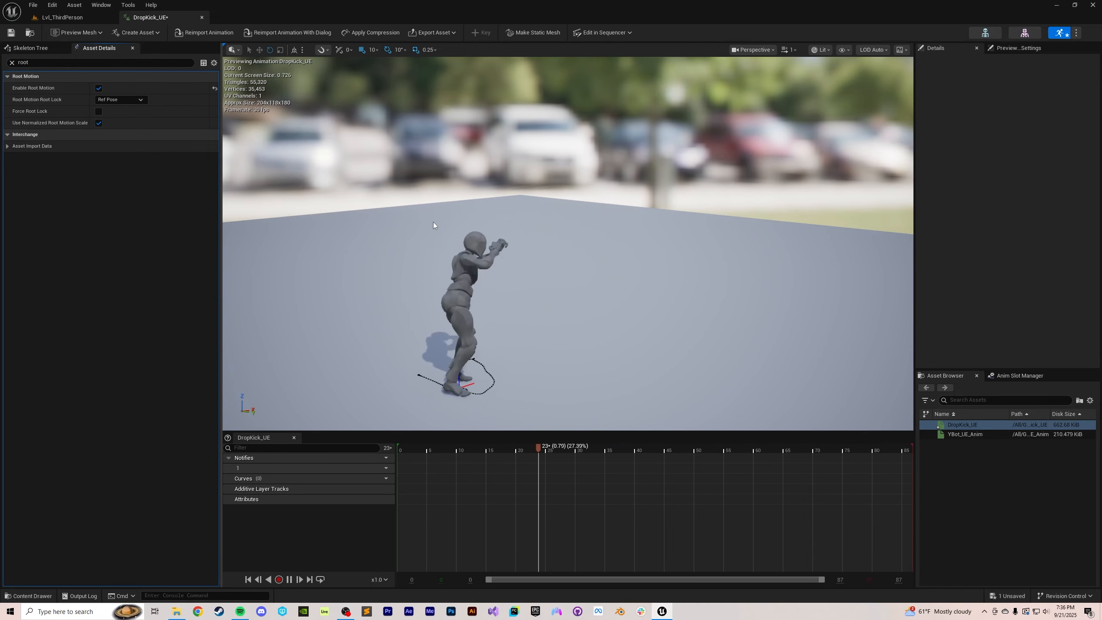
key("ctrl+s")
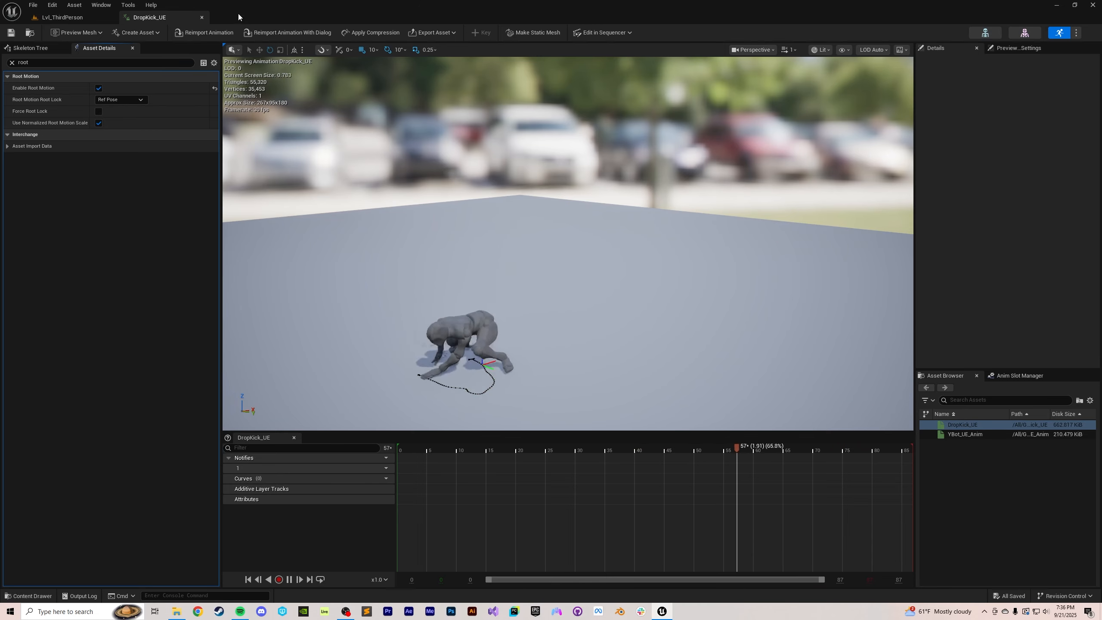
left_click(202, 17)
right_click_drag(463, 322, 499, 313)
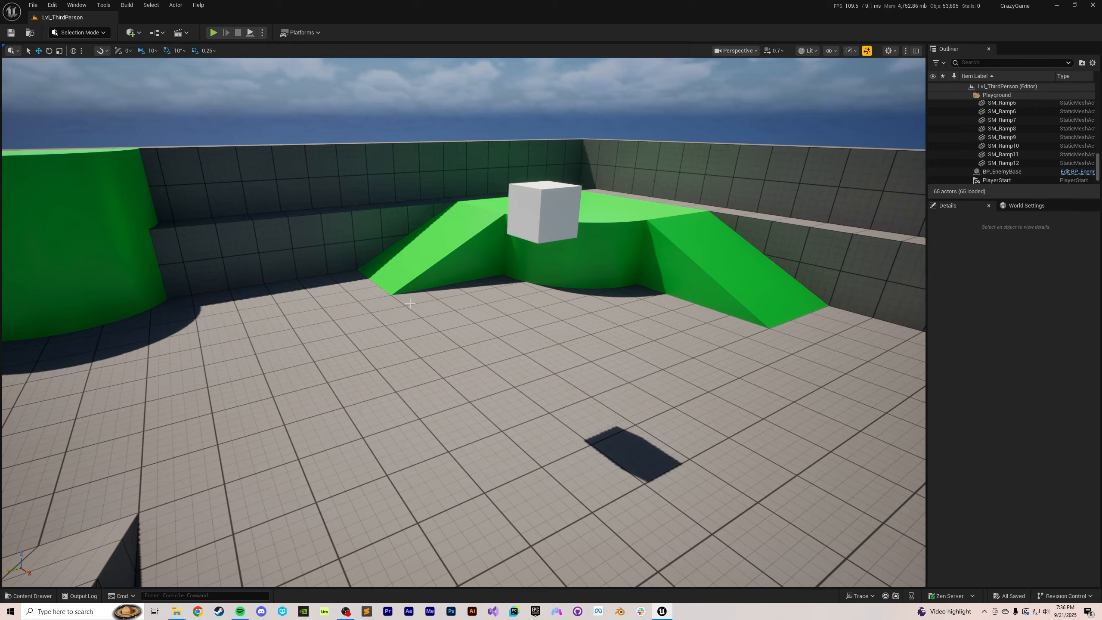
right_click_drag(410, 303, 427, 311)
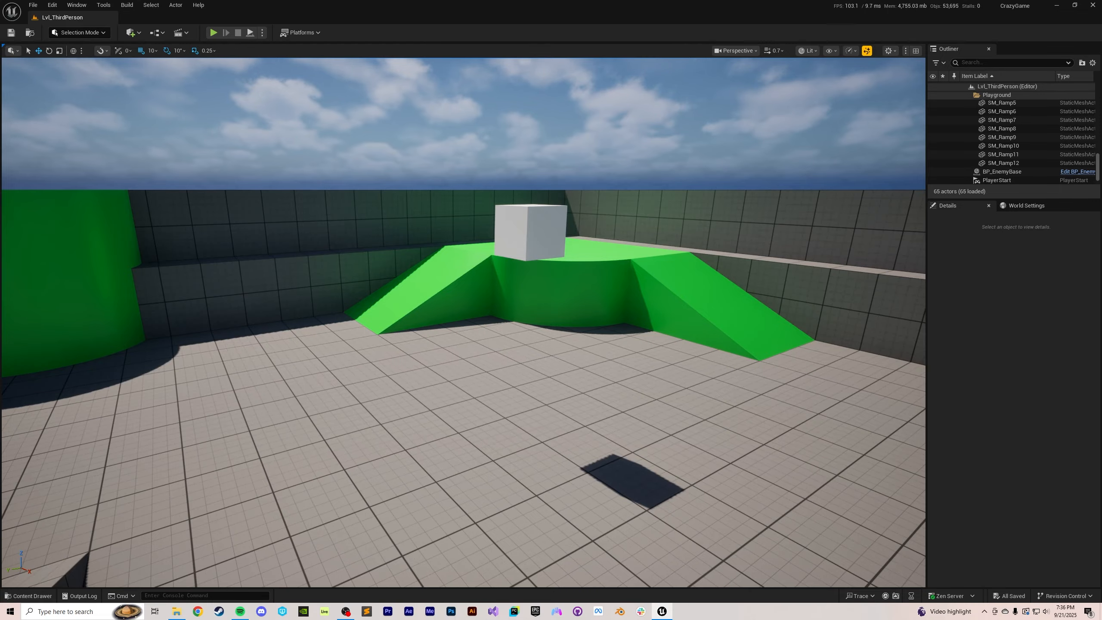
key("q")
key("e")
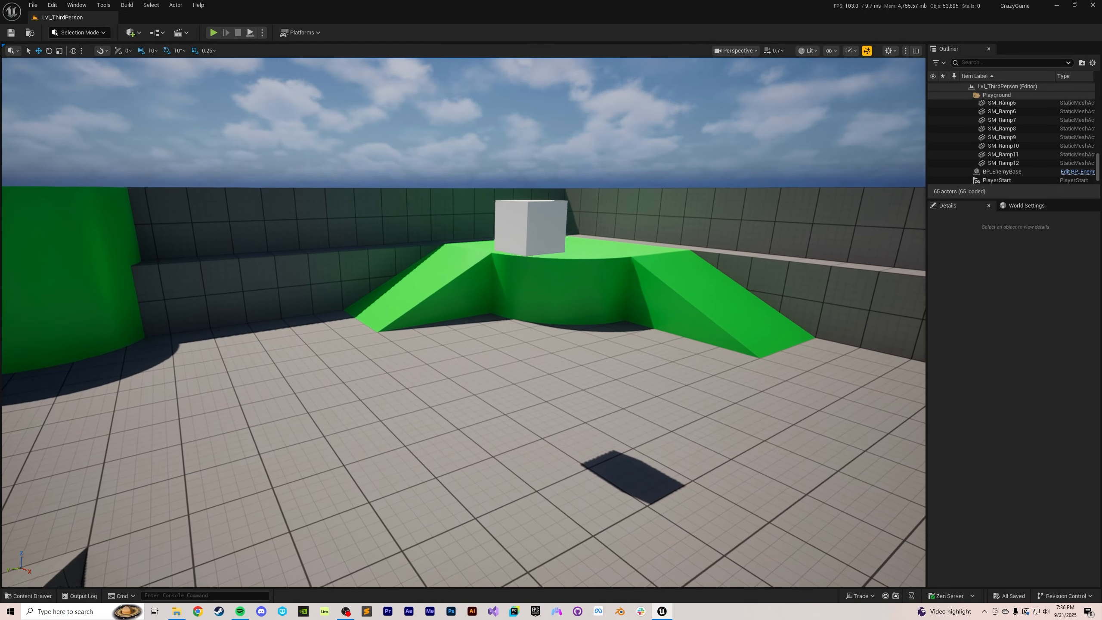
key("q")
key("q")
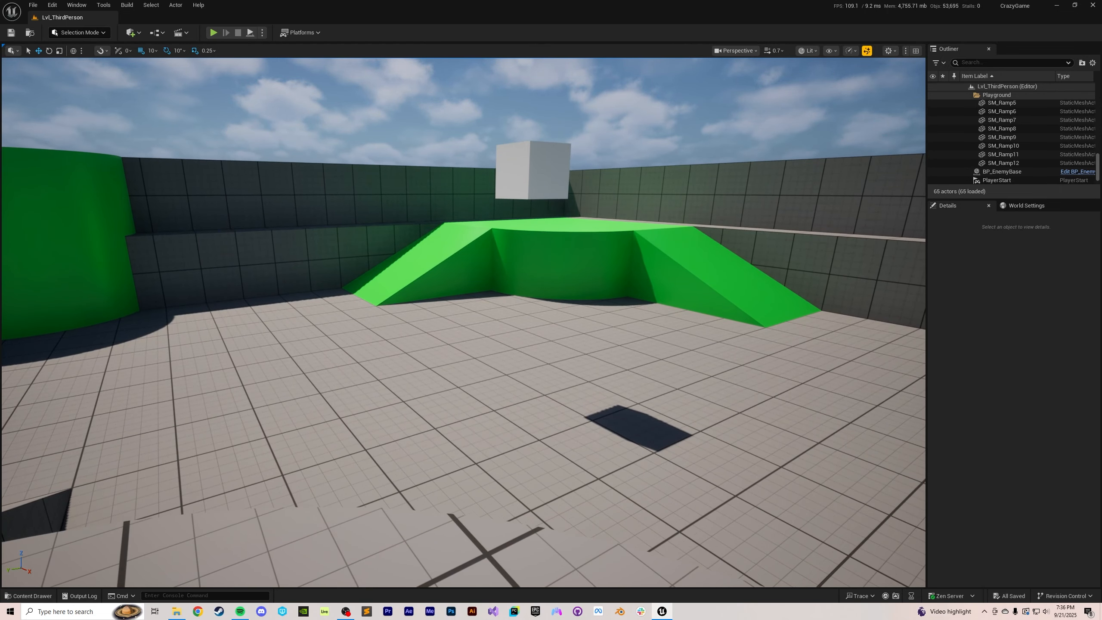
key("d")
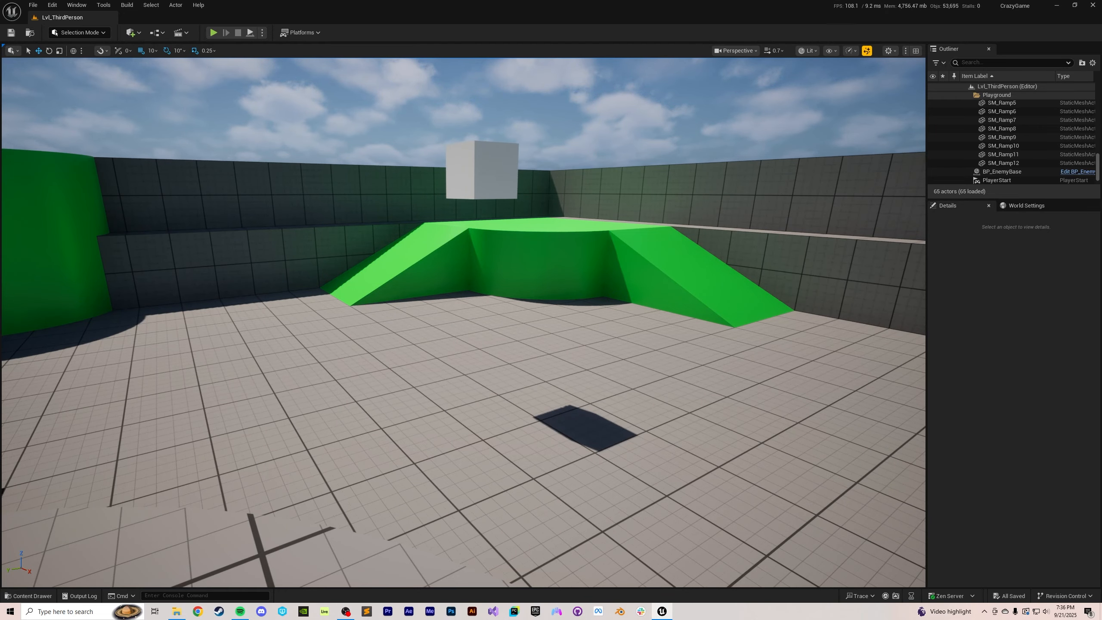
key("e")
key("e")
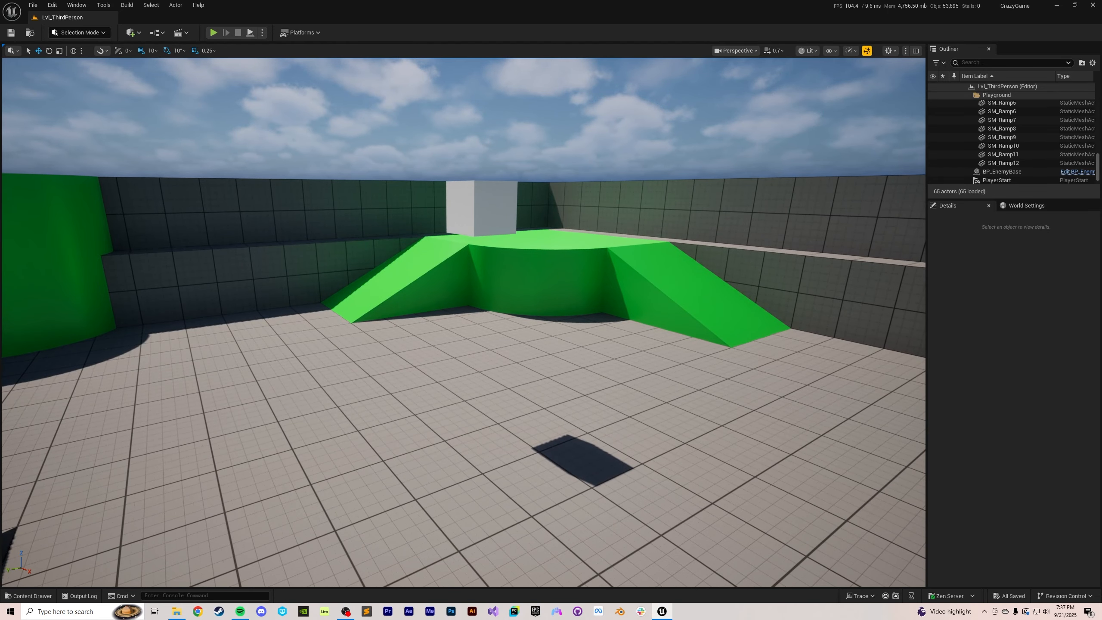
right_click_drag(451, 380, 471, 361)
scroll(452, 379, "down", 2)
key("e")
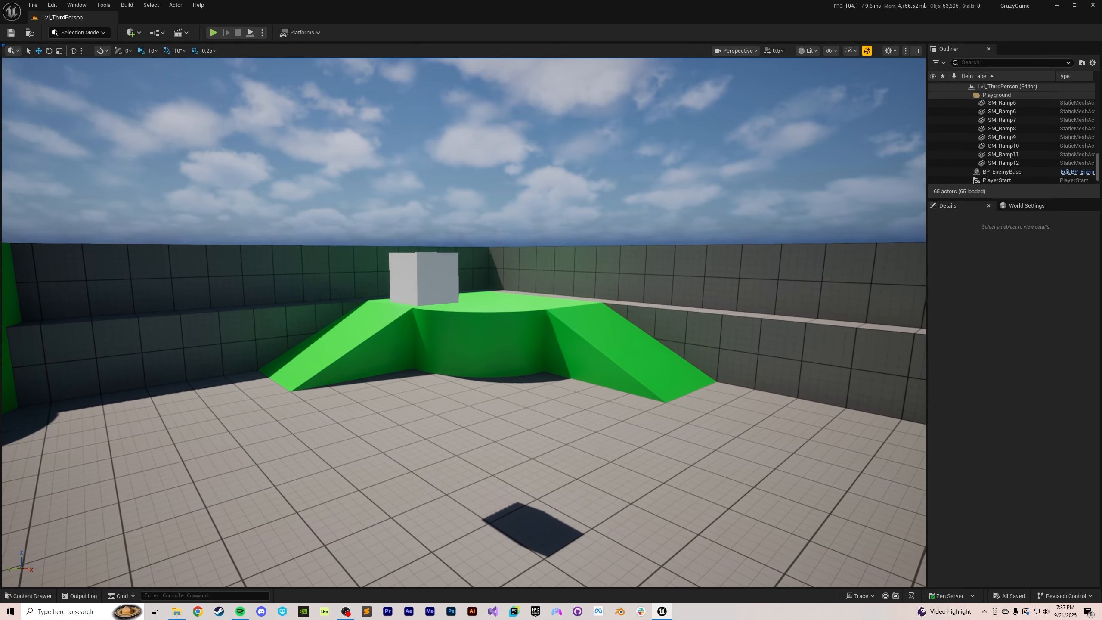
- Start retargeting the DropKick_UE animation with SKM_Quinn_Simple as the target skeletal mesh
key("ctrl+space")
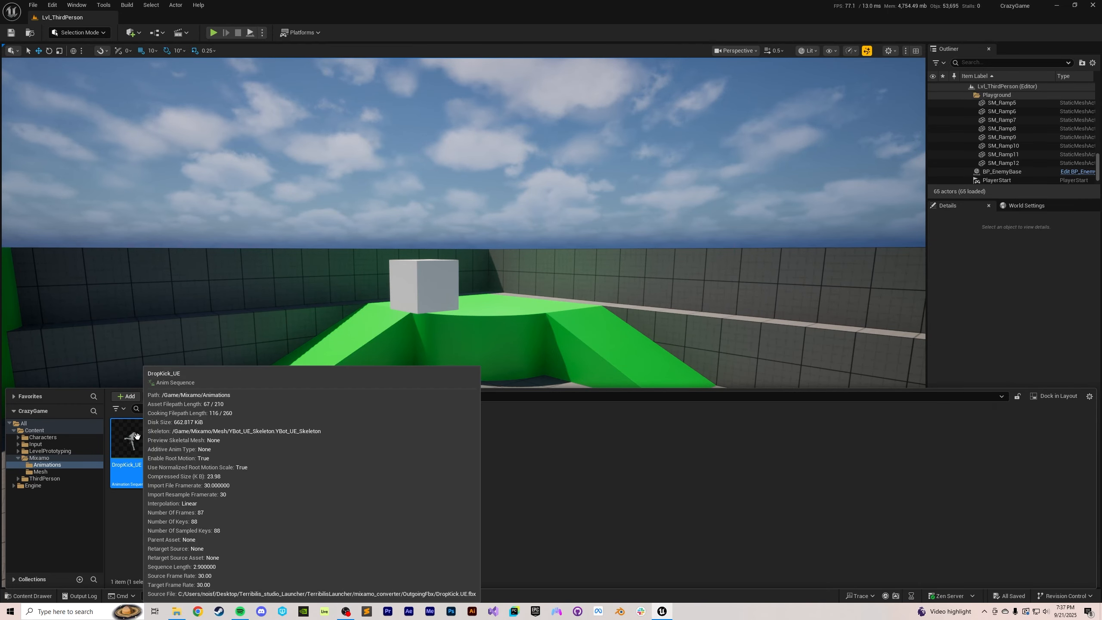
right_click(137, 435)
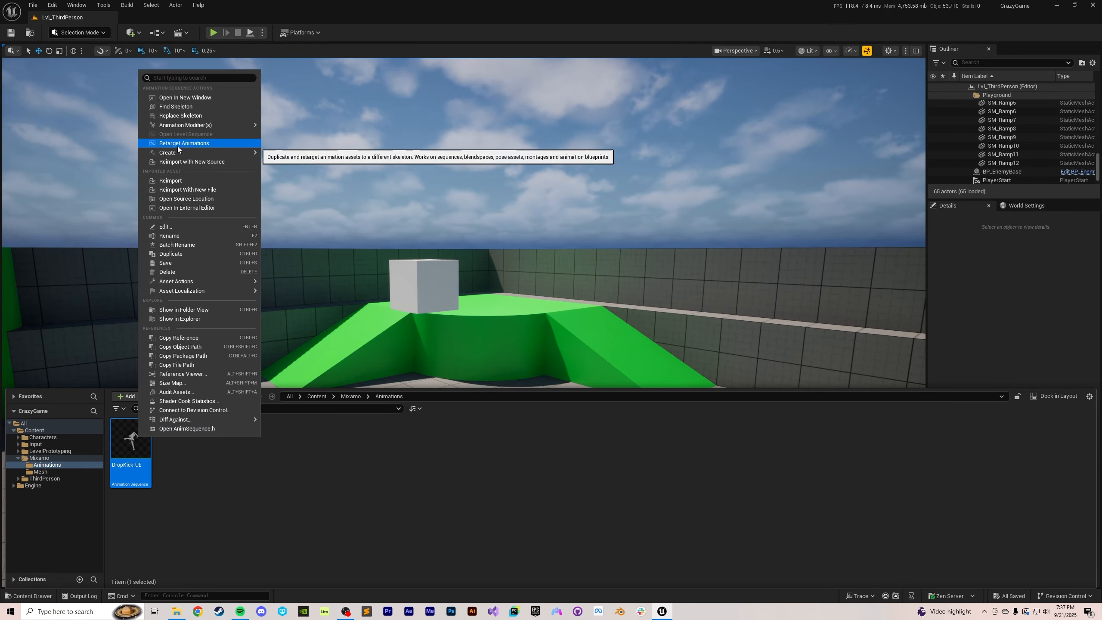
left_click(178, 144)
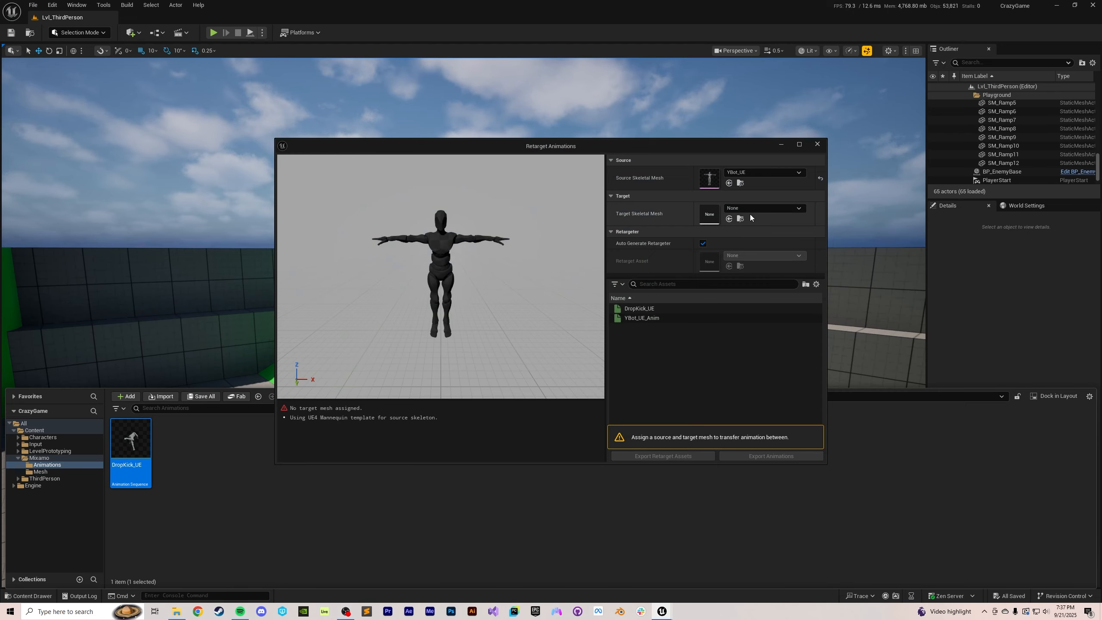
left_click(752, 207)
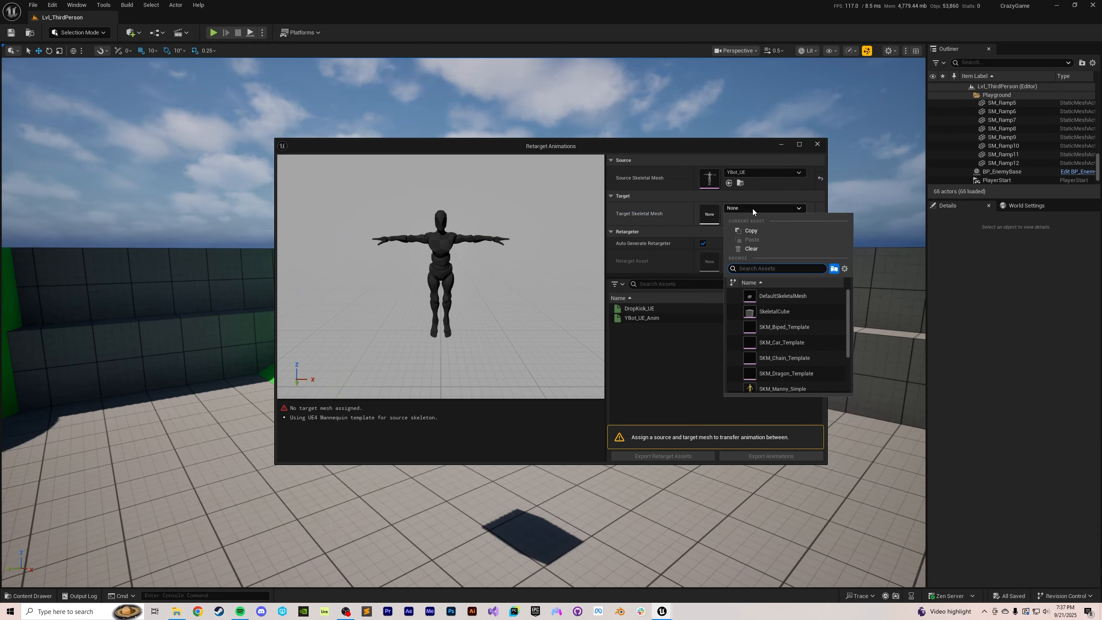
type("quinn")
left_click(777, 296)
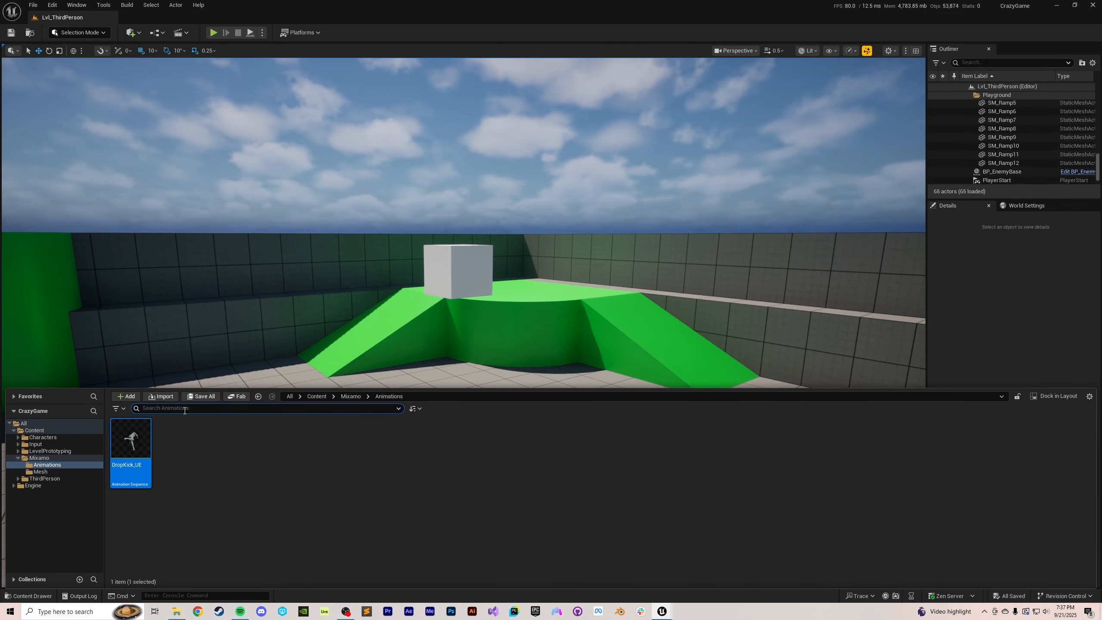
- Open the BP_ThirdPersonCharacter blueprint and delete the Play Montage node and its Mesh reference from the attack event
left_click(37, 430)
left_click_drag(179, 421, 182, 416)
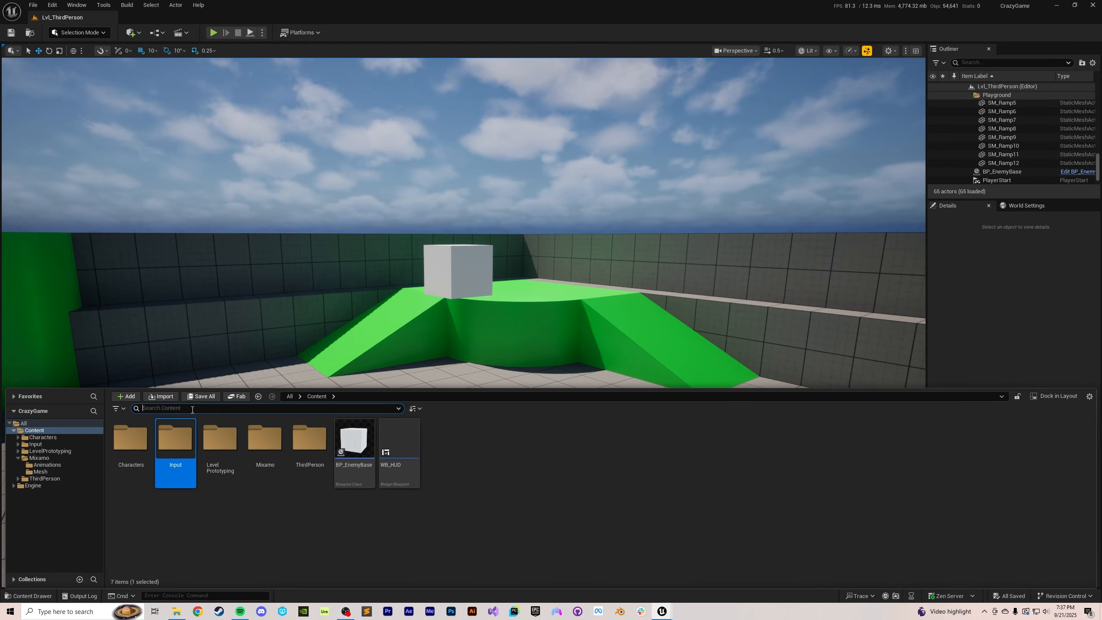
type("third")
double_click(130, 438)
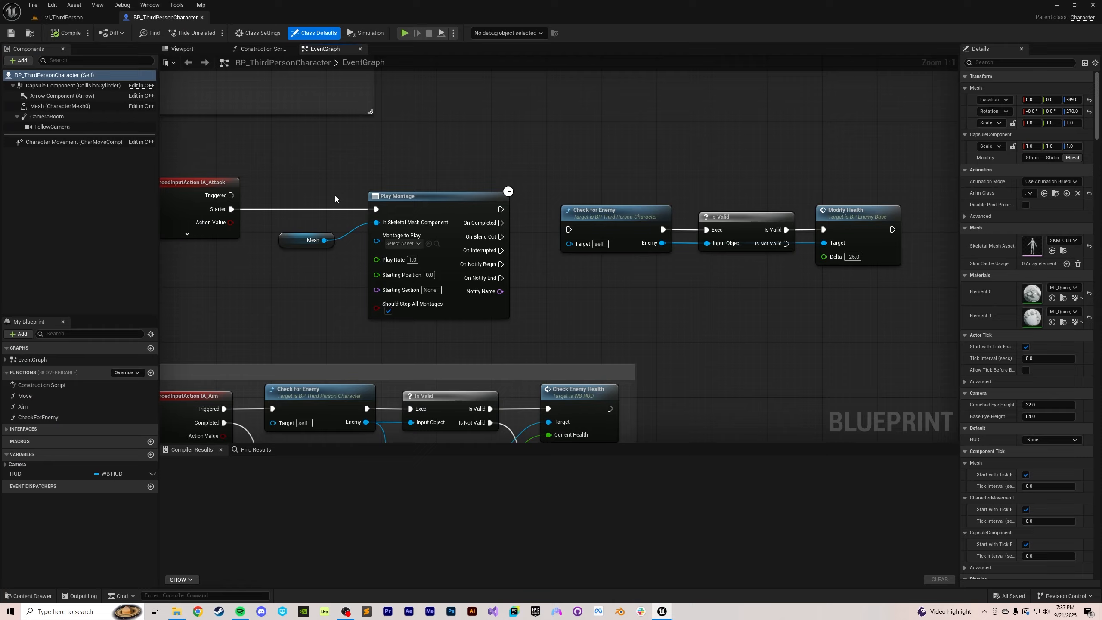
left_click_drag(319, 180, 462, 286)
key("Delete")
- Check which skeletal mesh asset the third-person character uses and locate it in the project content
left_click(176, 50)
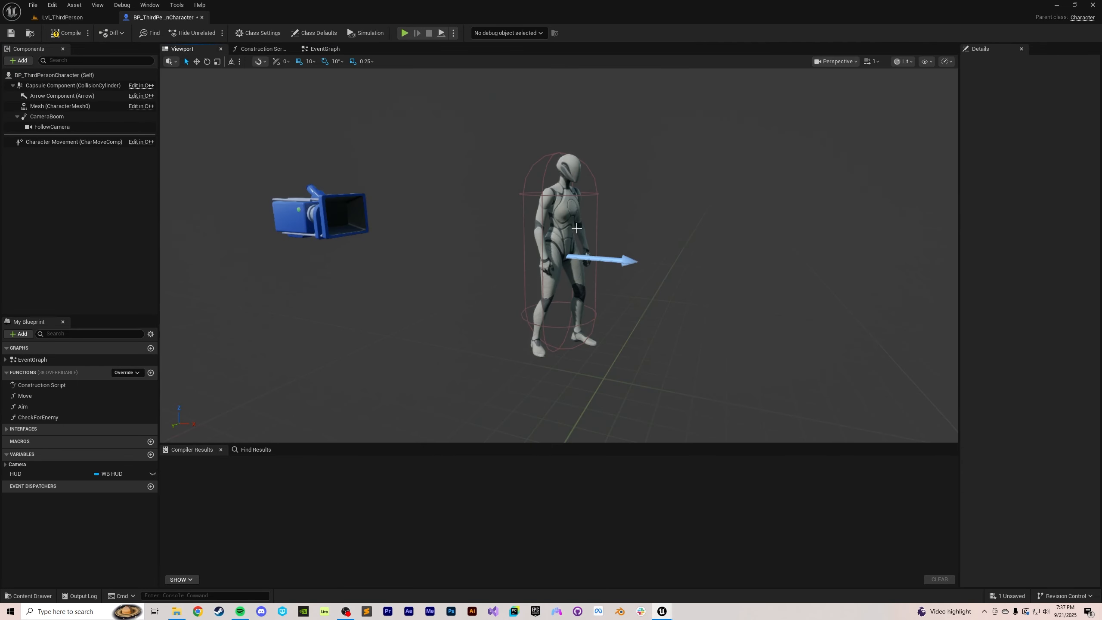
left_click(576, 228)
left_click(1063, 297)
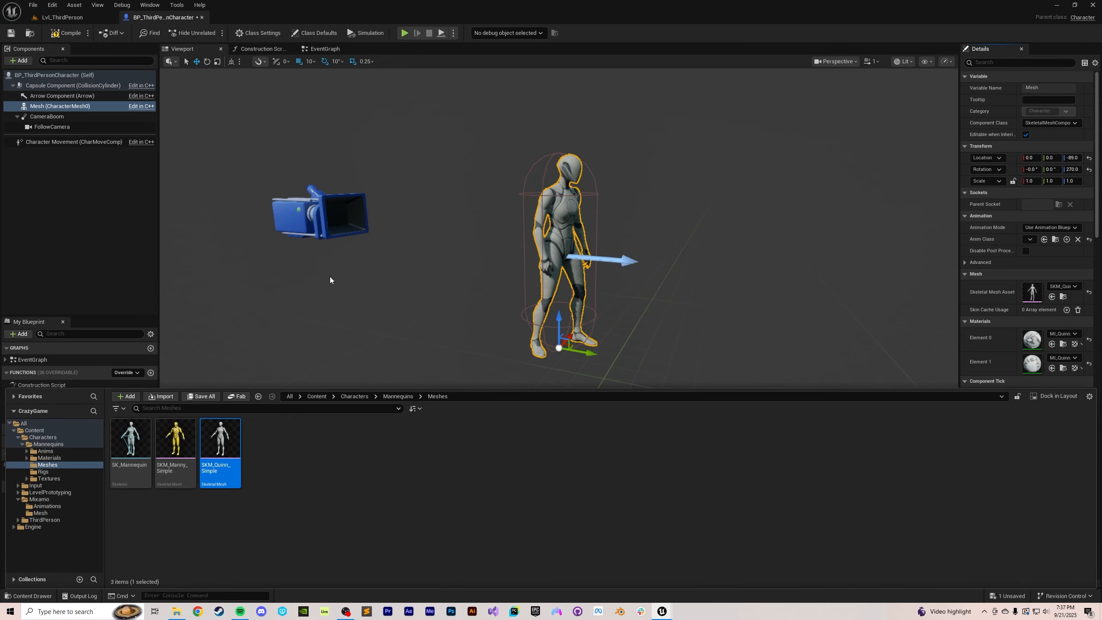
- Return to the Retarget Animations window and export the retargeted DropKick_UE animation to the Mixamo Animations folder
mouse_move(662, 611)
left_click(714, 572)
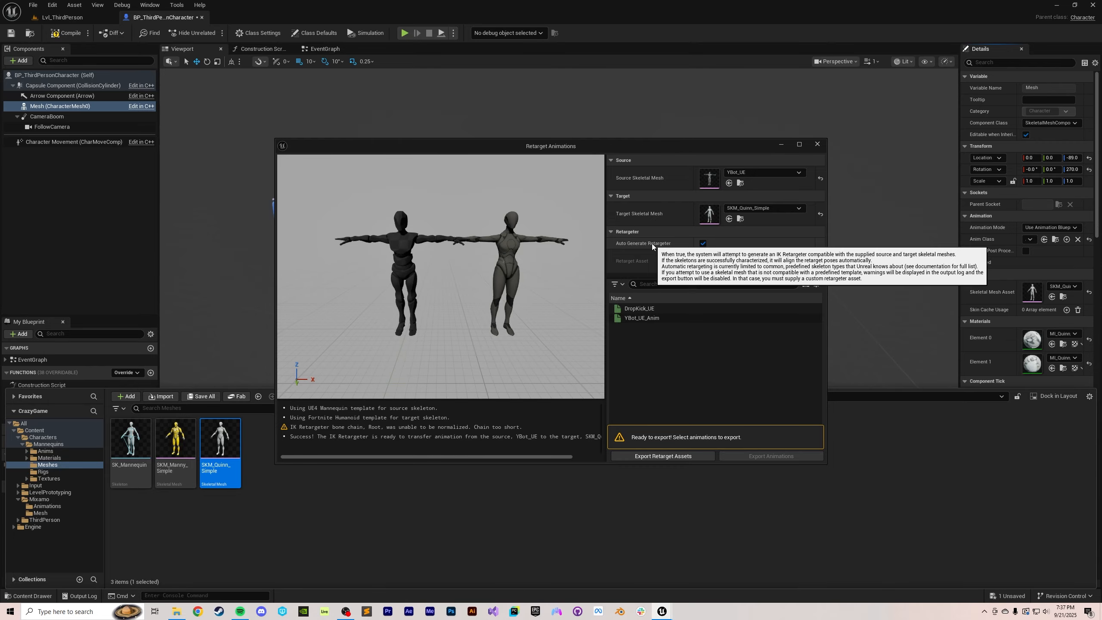
left_click(675, 312)
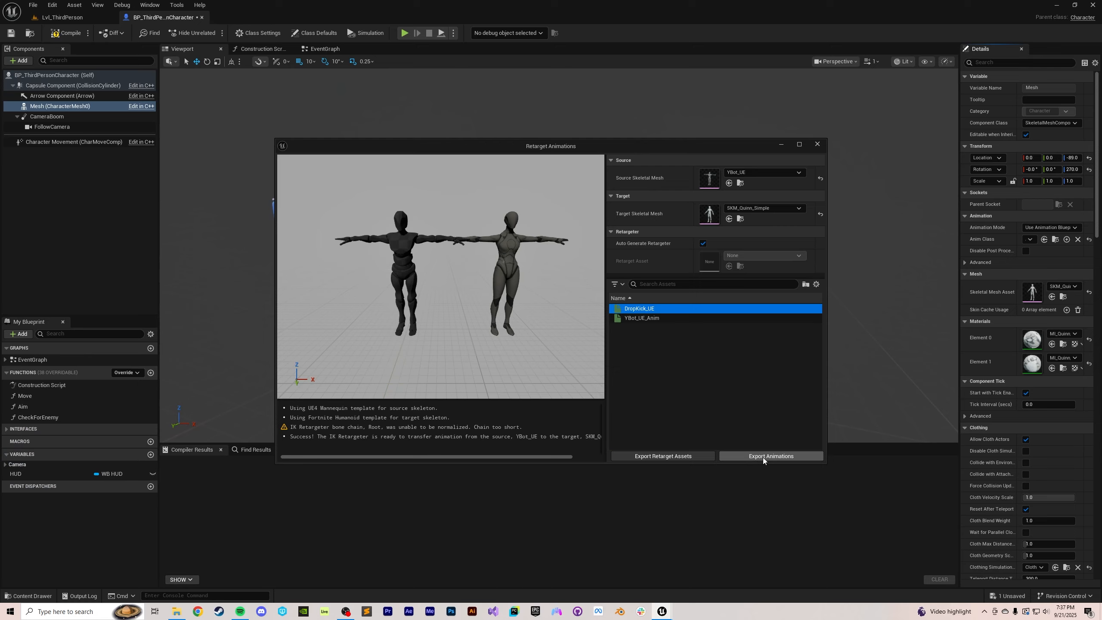
left_click(763, 457)
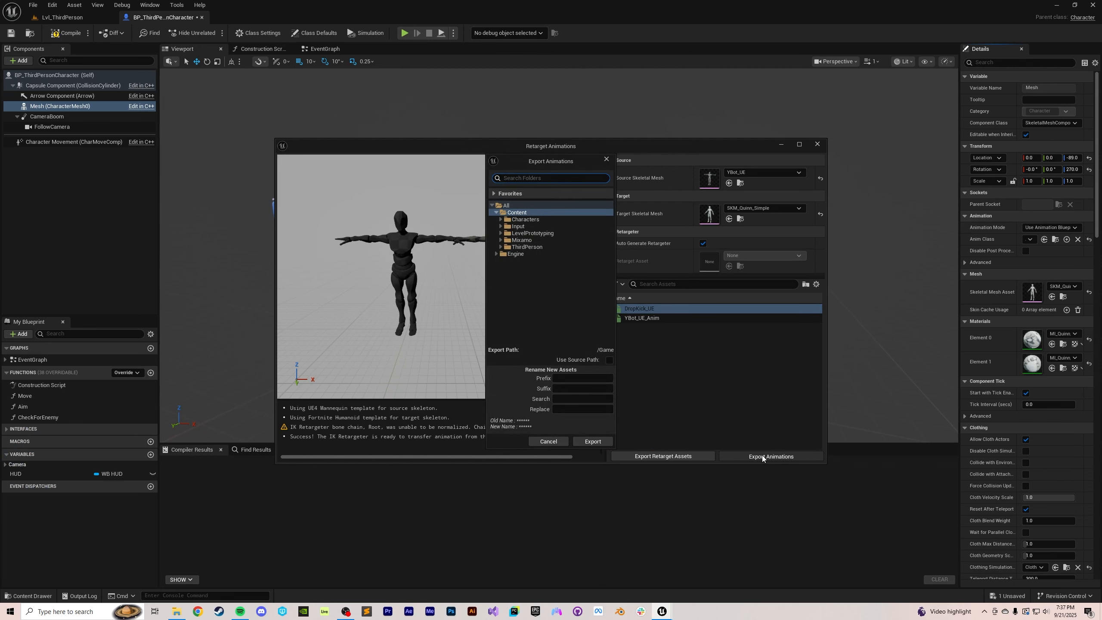
left_click(501, 240)
left_click(514, 248)
left_click(593, 441)
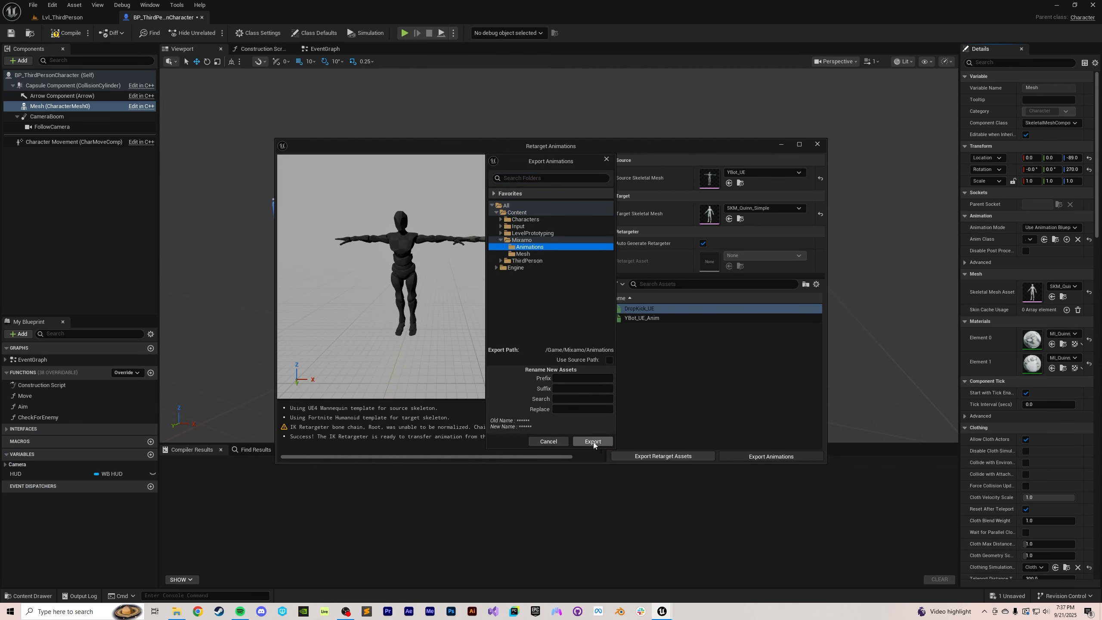
left_click(624, 345)
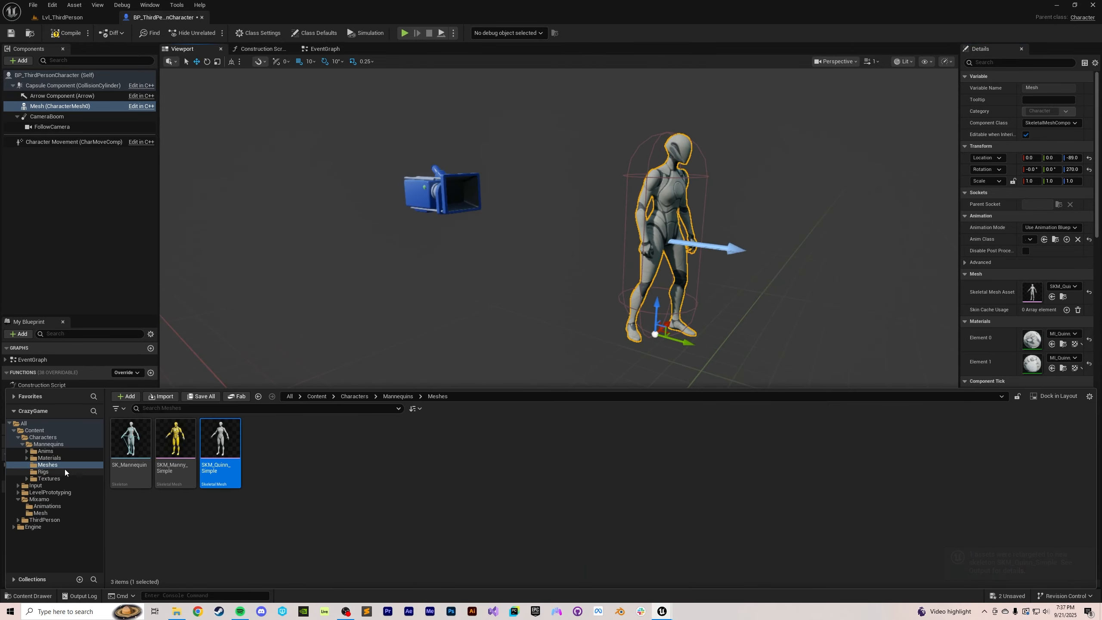
- Rename the original DropKick_UE animation in the Mixamo Animations folder as YBot_Dropkick
left_click(47, 505)
left_click(131, 438)
key("F2")
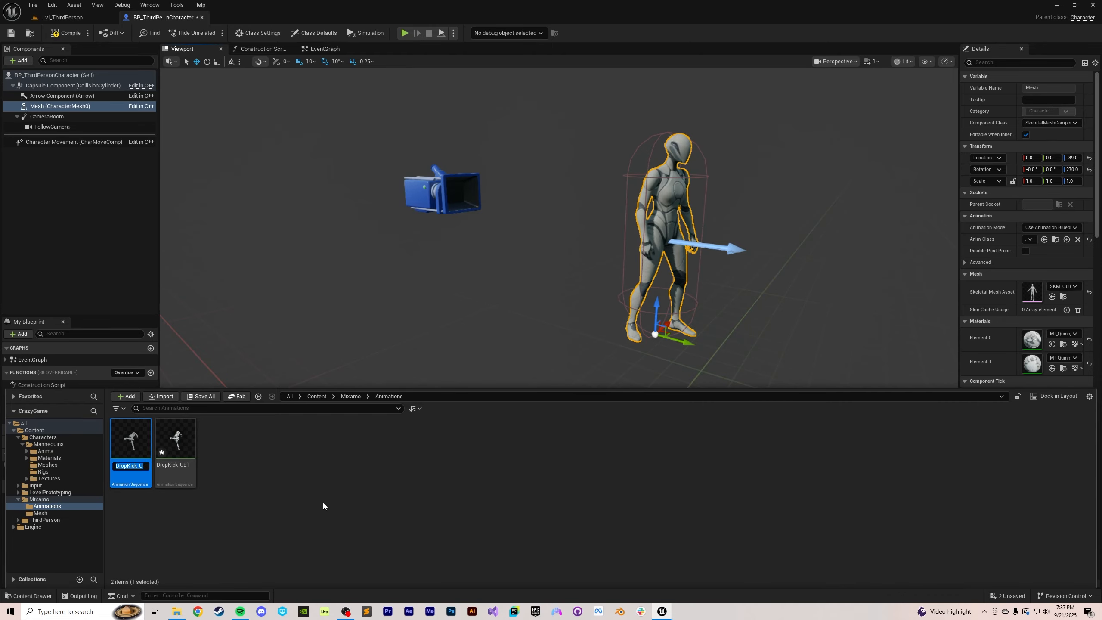
type("YBot_Drop")
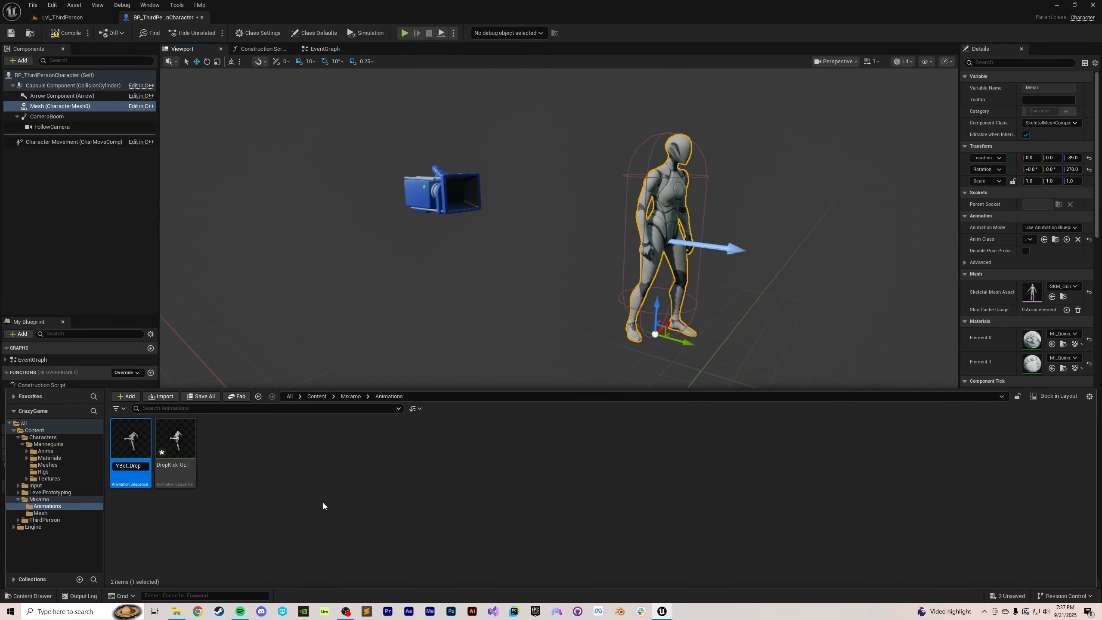
type("kick")
key("Return")
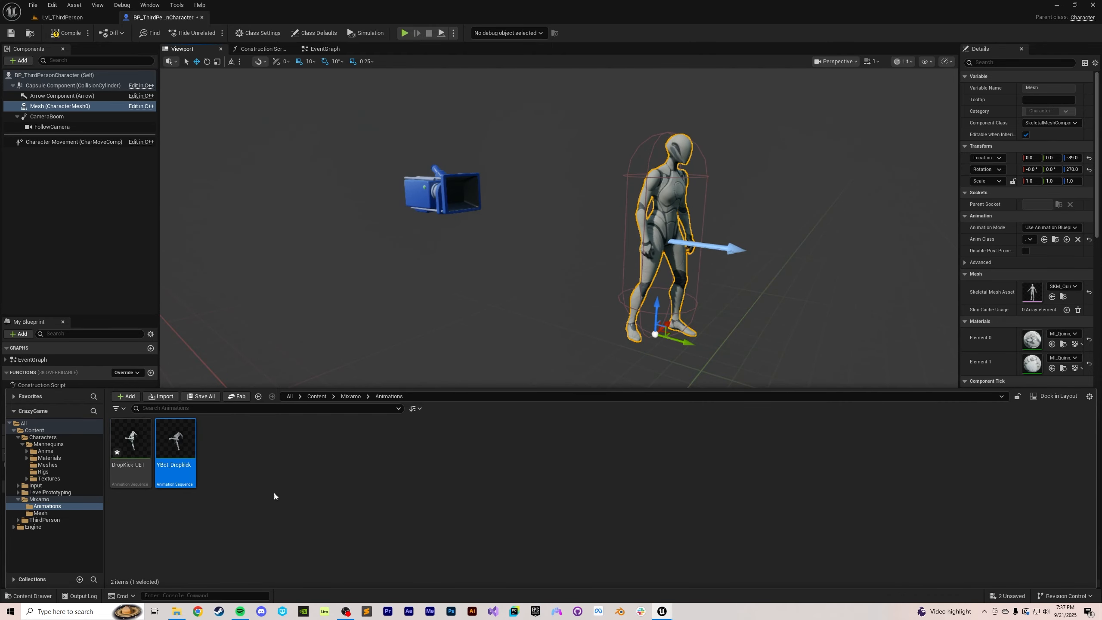
- Rename the retargeted DropKick_UE1 animation in the same folder as UE5_Dropkick
left_click(131, 439)
key("F2")
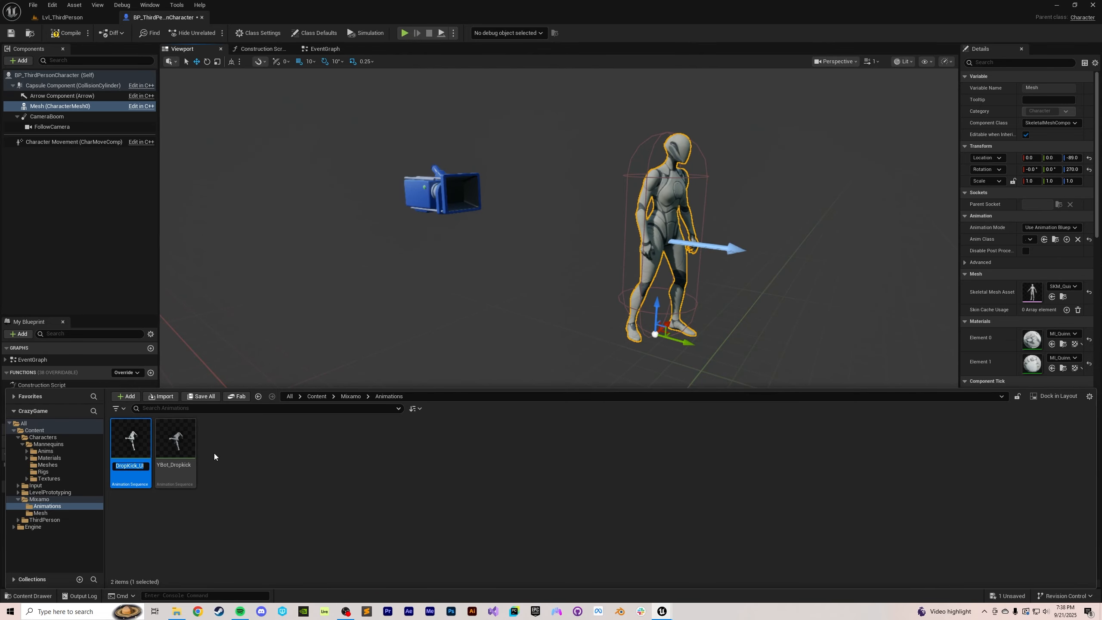
type("UE5")
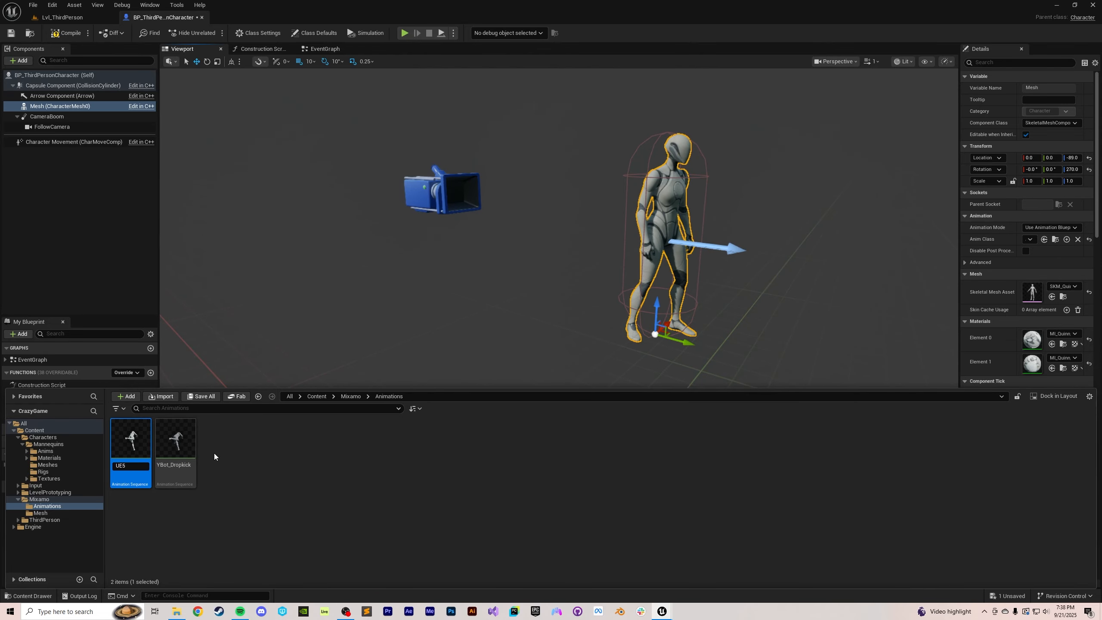
type("_Dropkick")
key("Return")
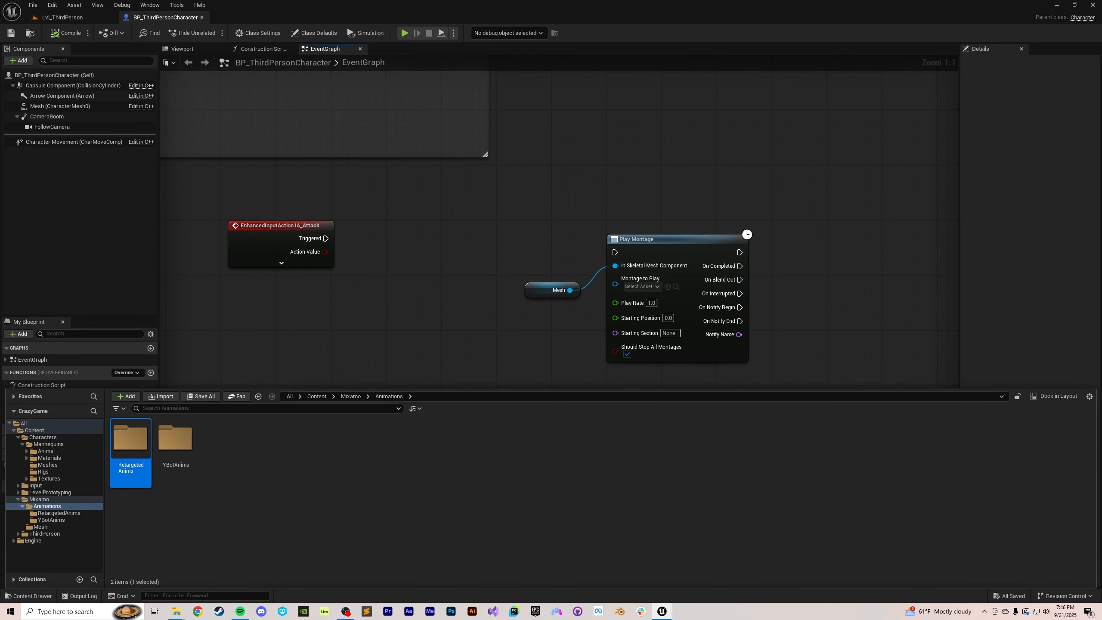
- Preview the Dropkick animation stored in the RetargetedAnims folder and close its editor
left_click(245, 544)
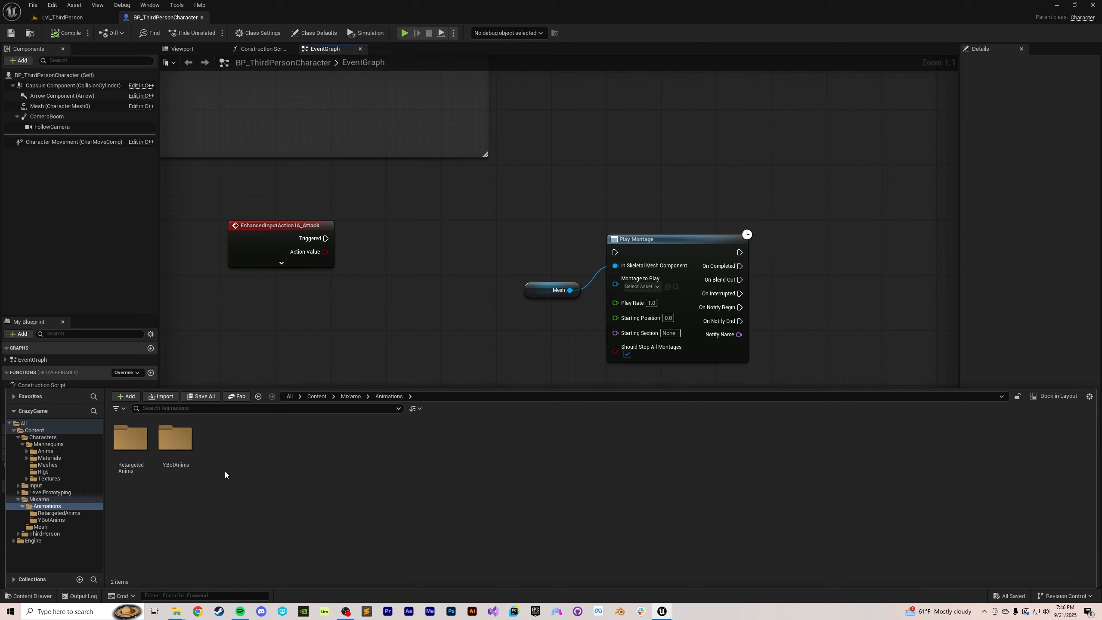
left_click(136, 450)
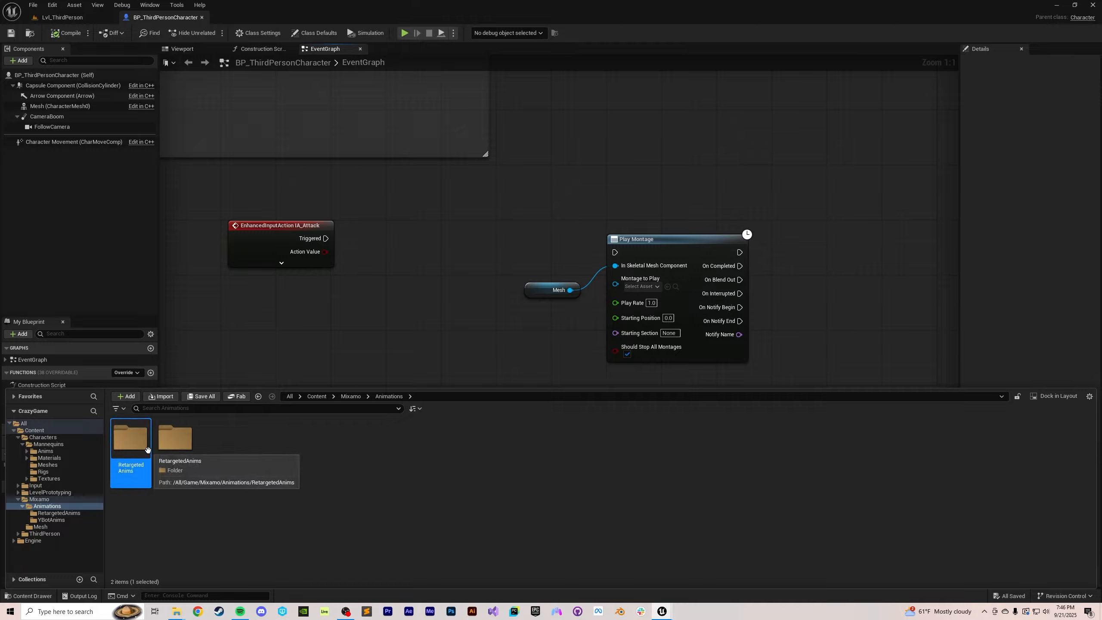
double_click(148, 450)
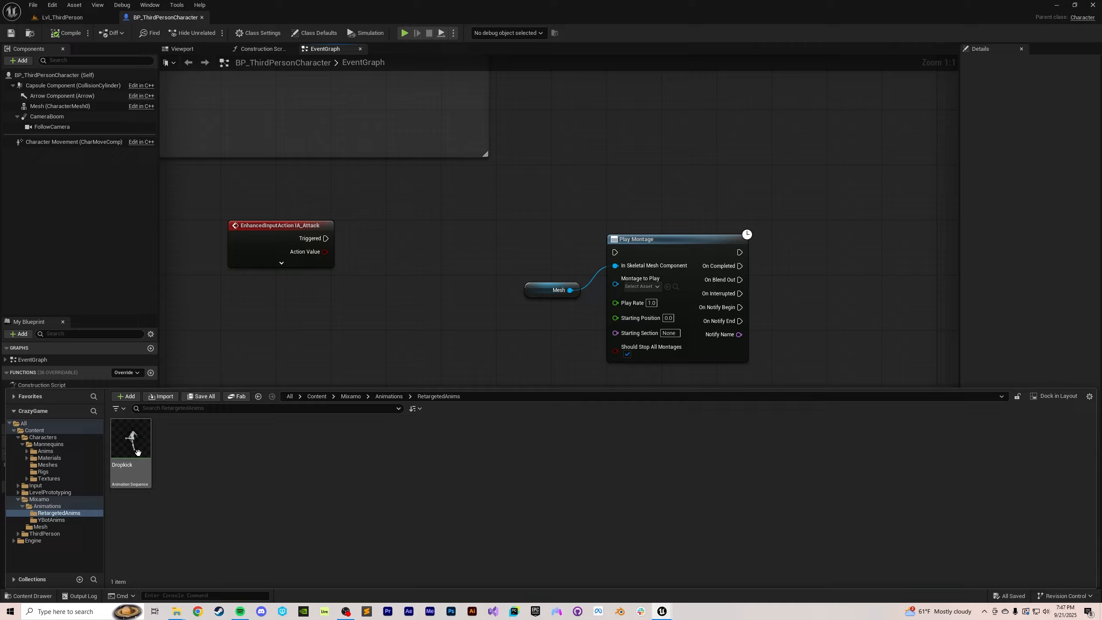
left_click(135, 435)
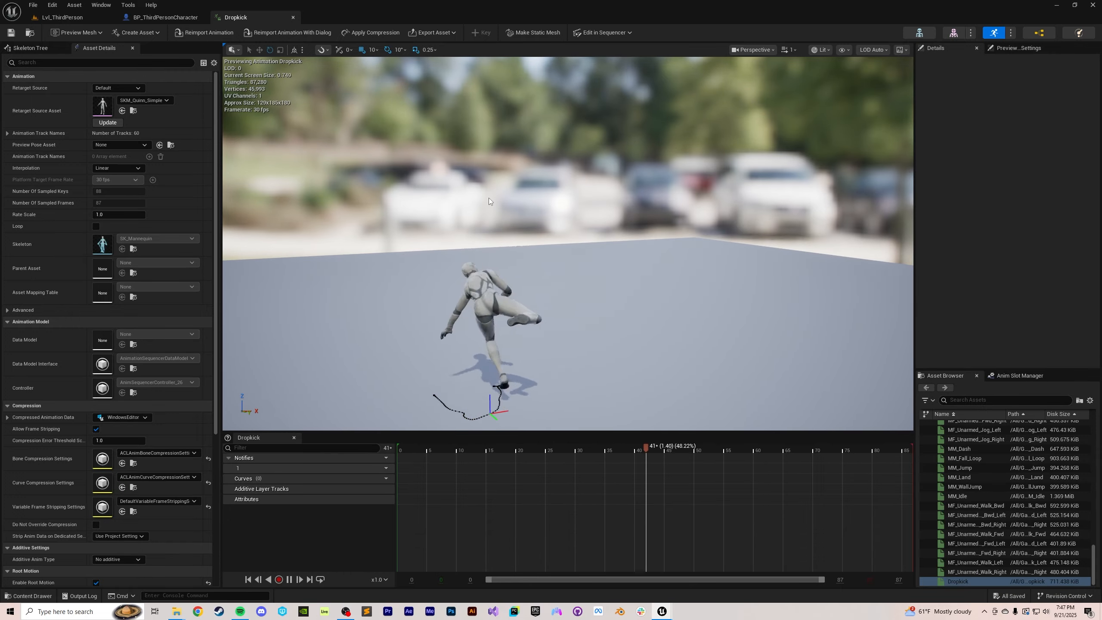
left_click(295, 19)
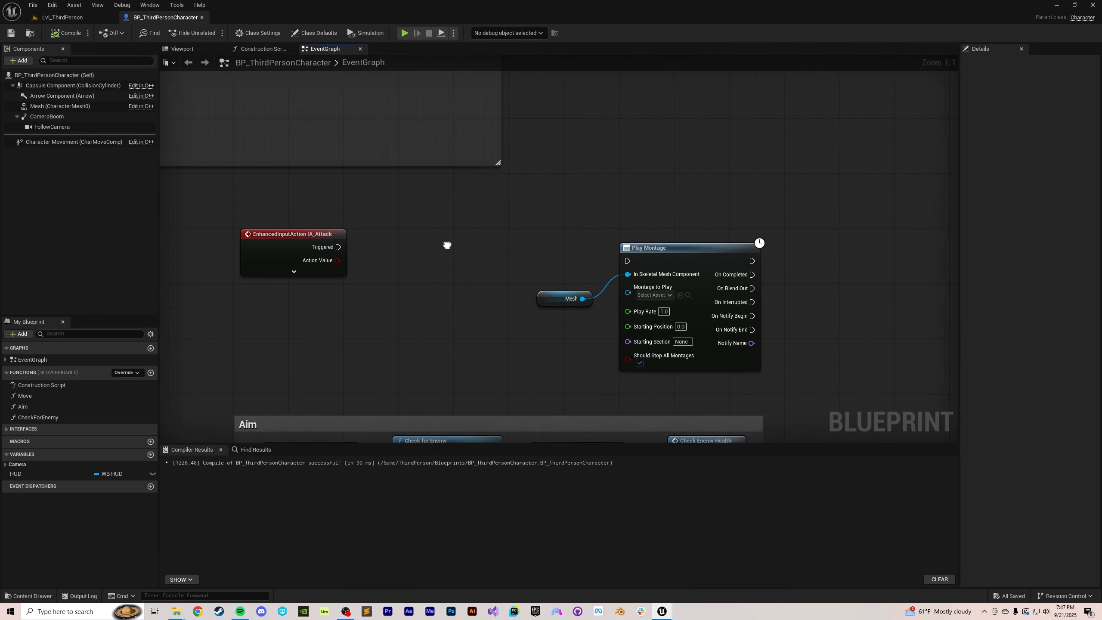
- Create an animation montage from the Dropkick sequence in RetargetedAnims and name it AM_Dropkick
key("ctrl+space")
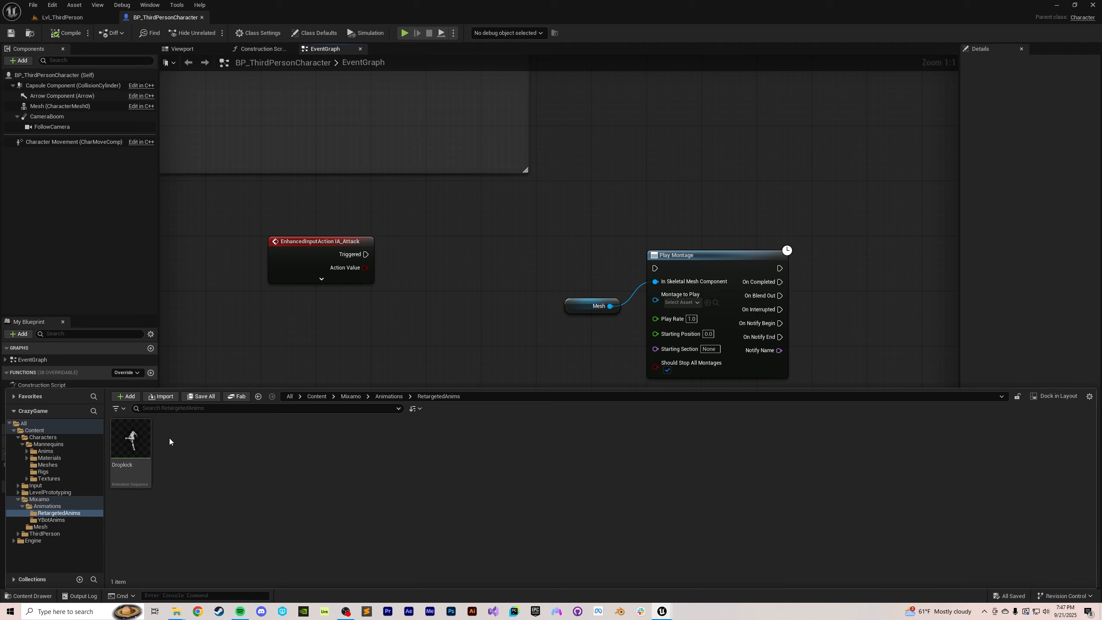
right_click(131, 439)
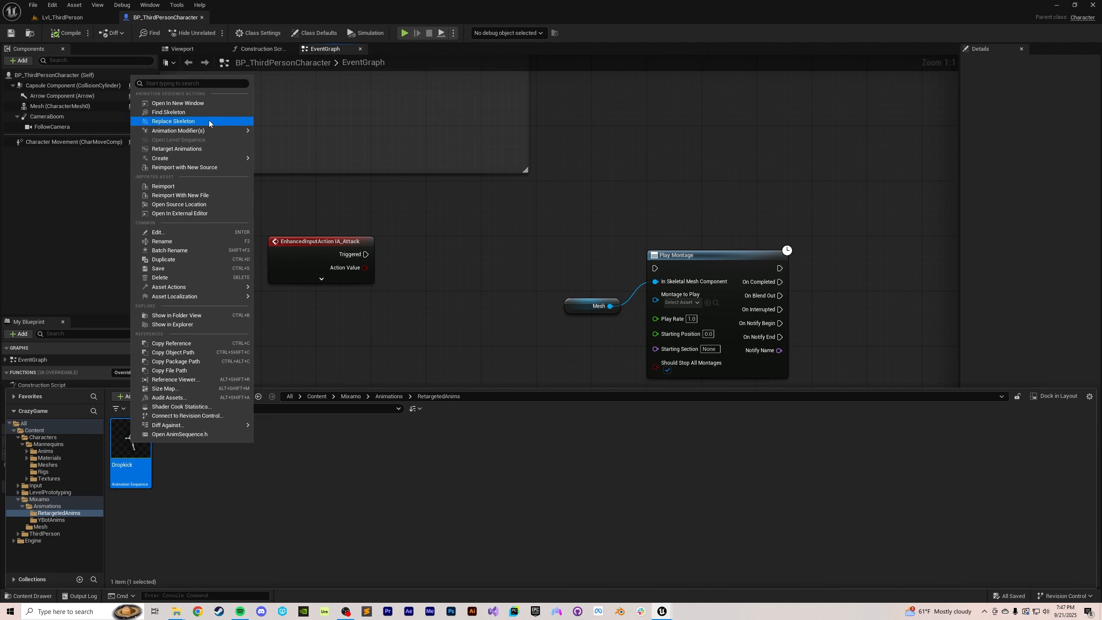
mouse_move(196, 132)
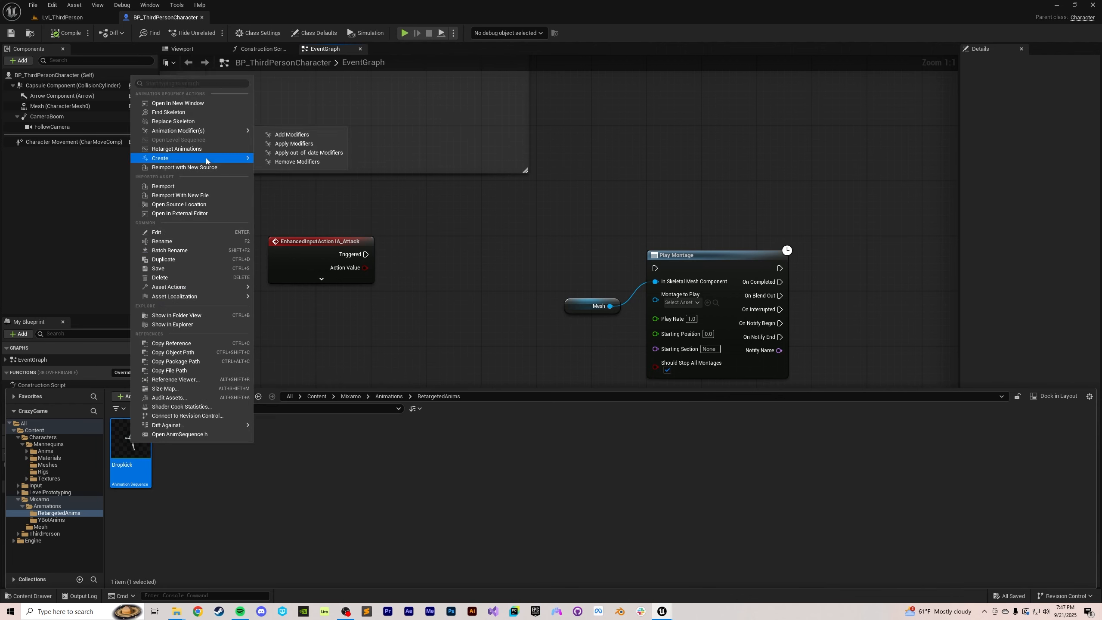
mouse_move(206, 158)
left_click(288, 172)
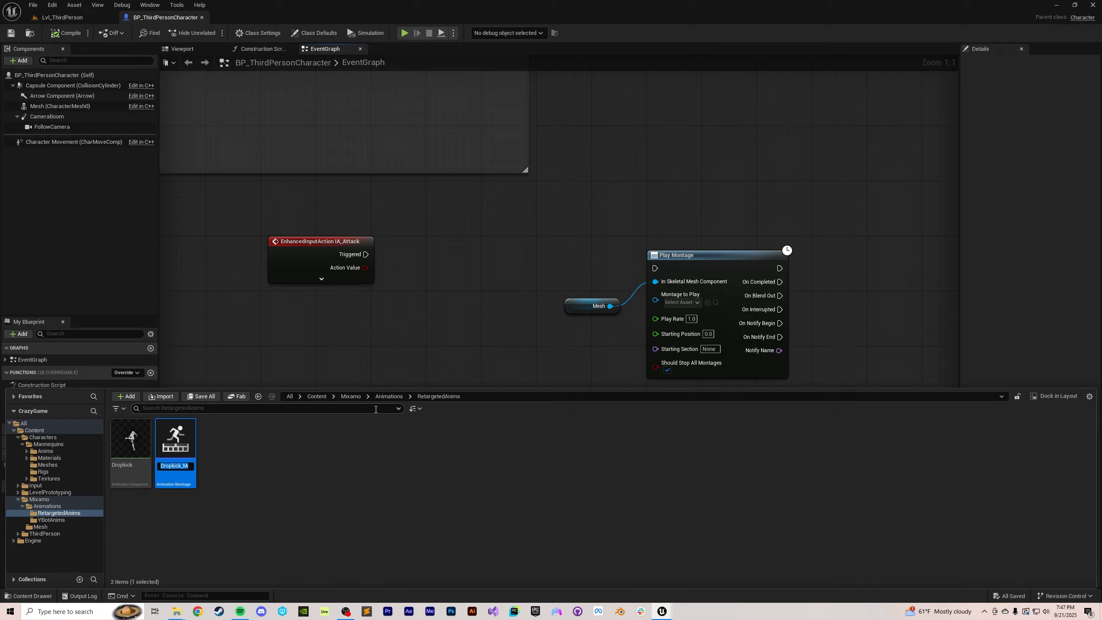
type("AM_Dropkick")
key("Return")
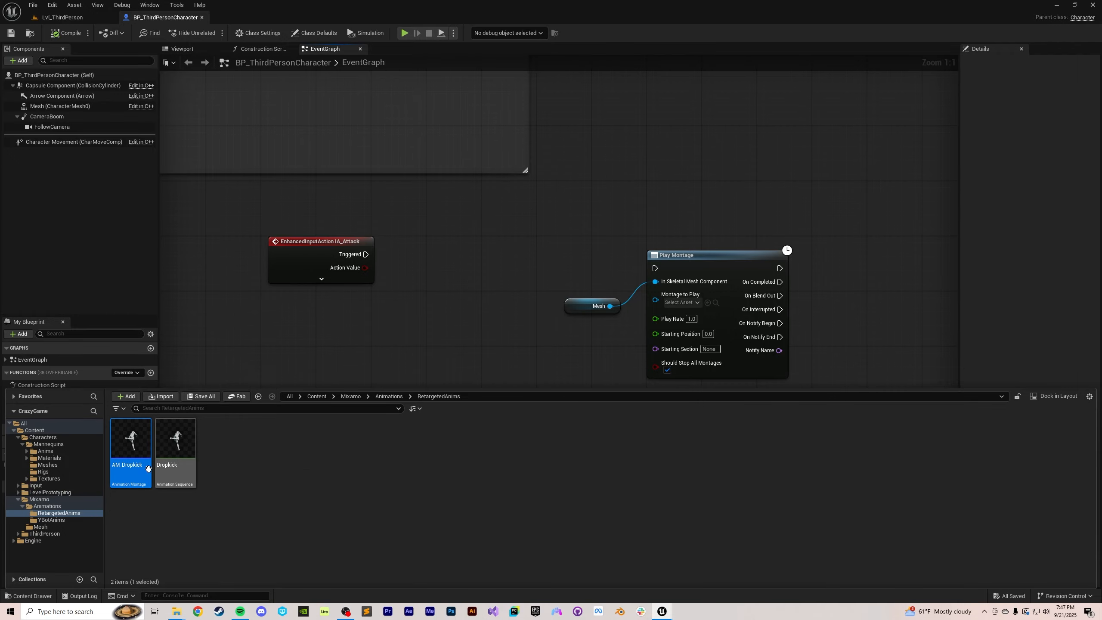
- Open the AM_Dropkick montage, scrub to the mid-air kick around frame 39, and examine the pose up close
key("ctrl+space")
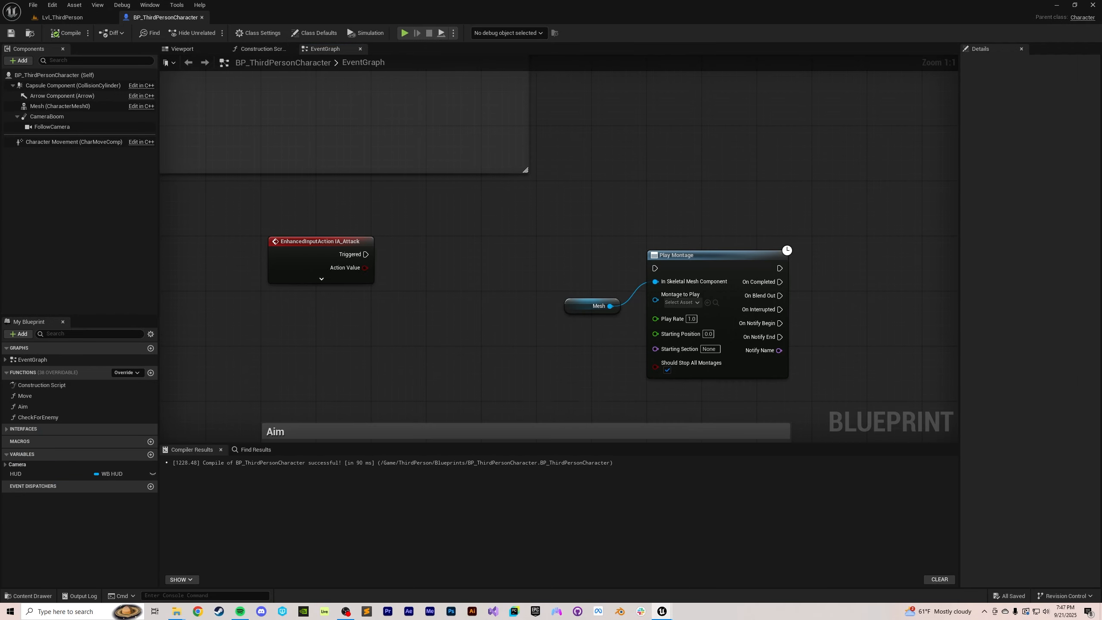
left_click_drag(0, 222, 138, 222)
left_click_drag(380, 61, 376, 22)
right_click_drag(536, 408, 536, 408)
right_click_drag(631, 351, 632, 351)
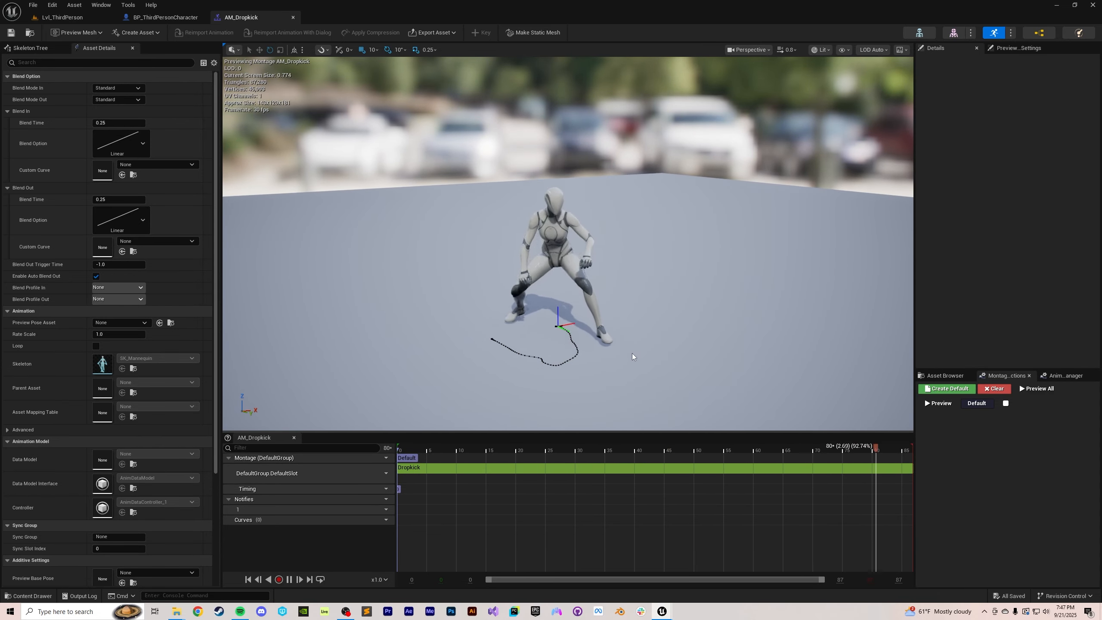
right_click_drag(632, 358, 632, 358)
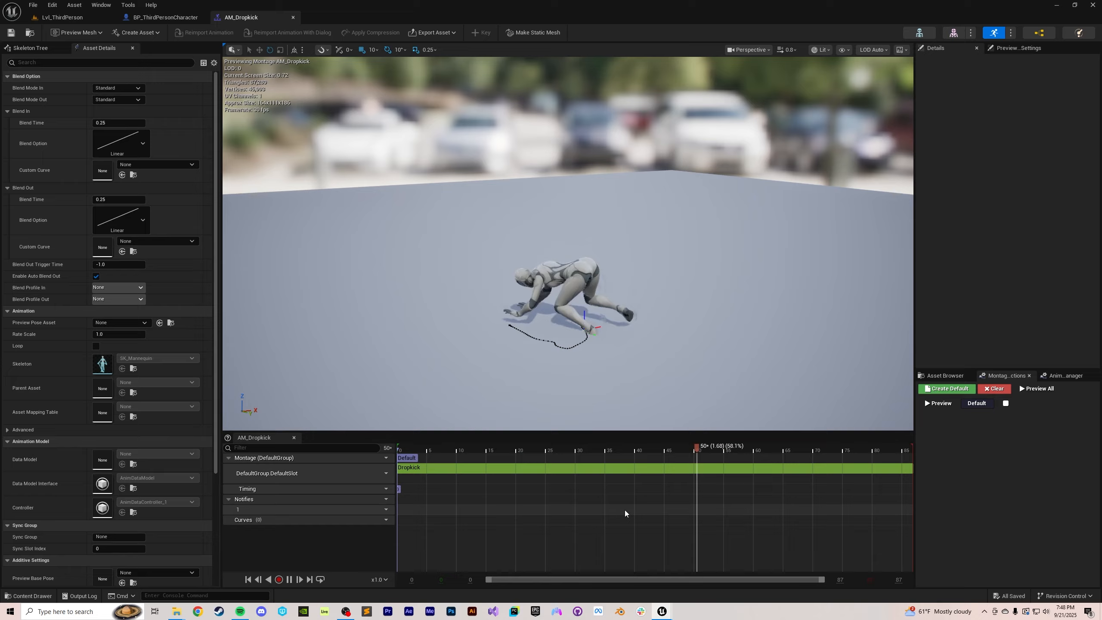
left_click_drag(478, 452, 632, 459)
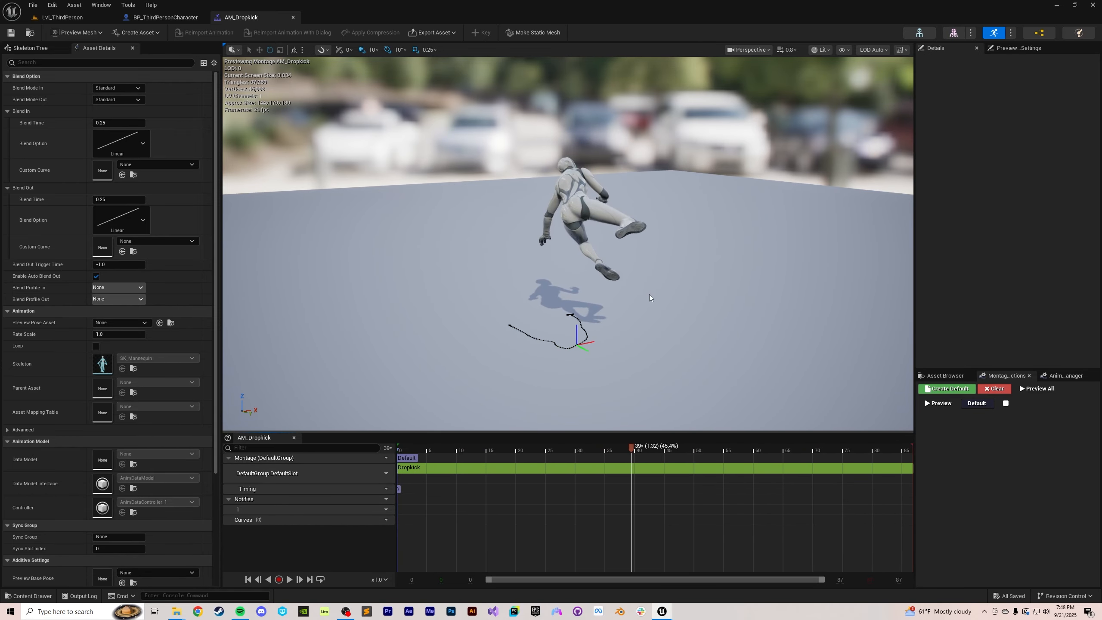
left_click_drag(636, 231, 677, 210)
right_click_drag(677, 210, 703, 201)
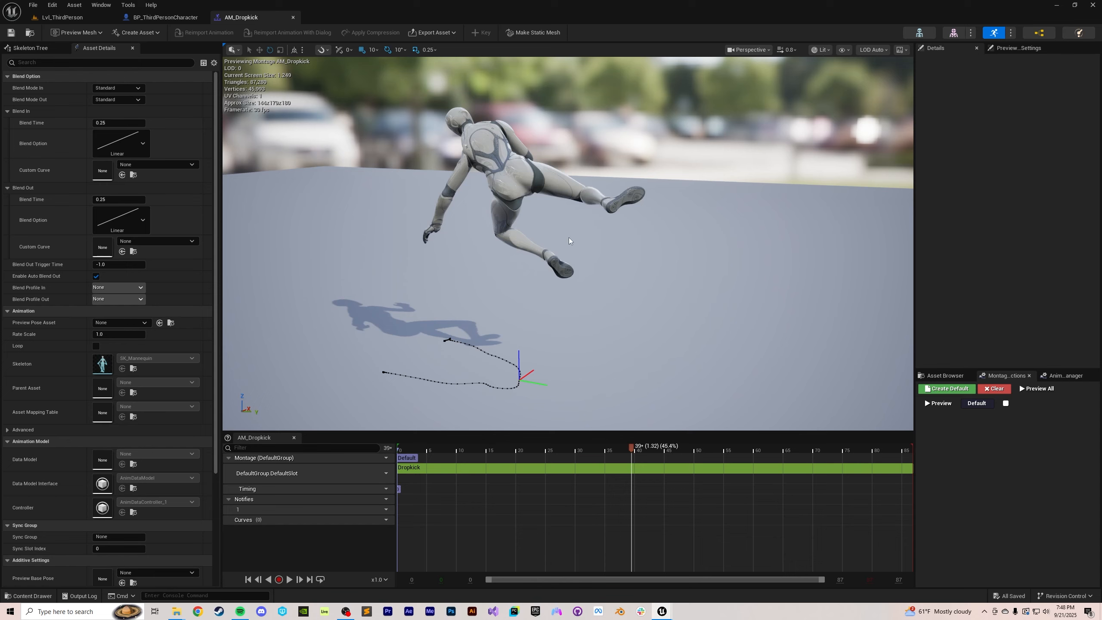
right_click_drag(569, 241, 582, 232)
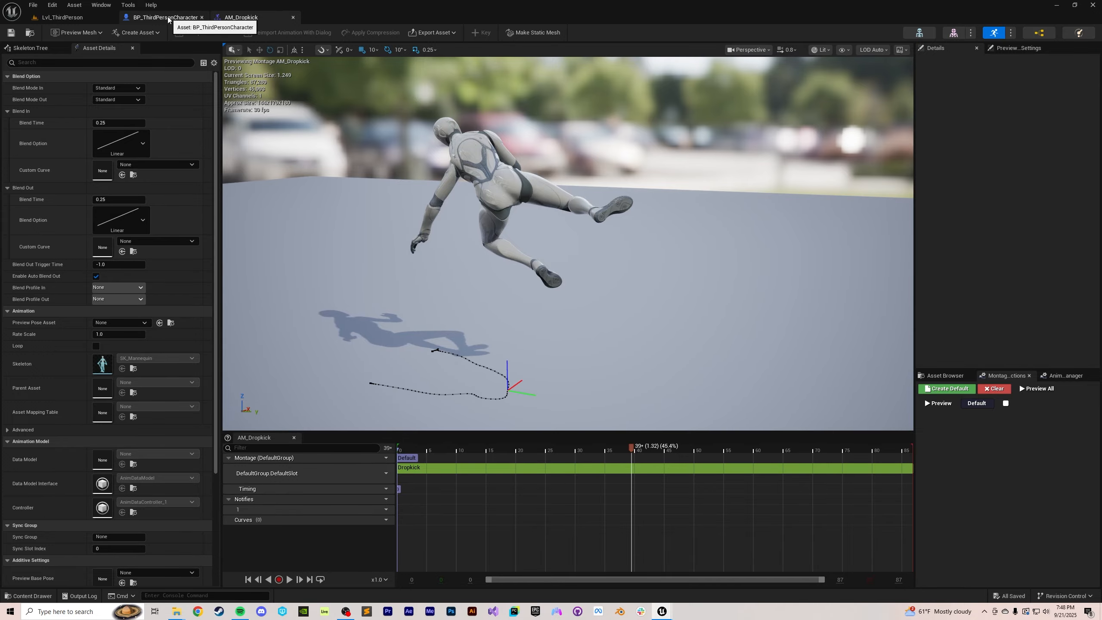
- In BP_ThirdPersonCharacter, connect the IA_Attack event's Started output to the Play Montage node, placed closer to the event, and save the blueprint
left_click(186, 17)
left_click_drag(661, 285, 662, 286)
left_click(322, 279)
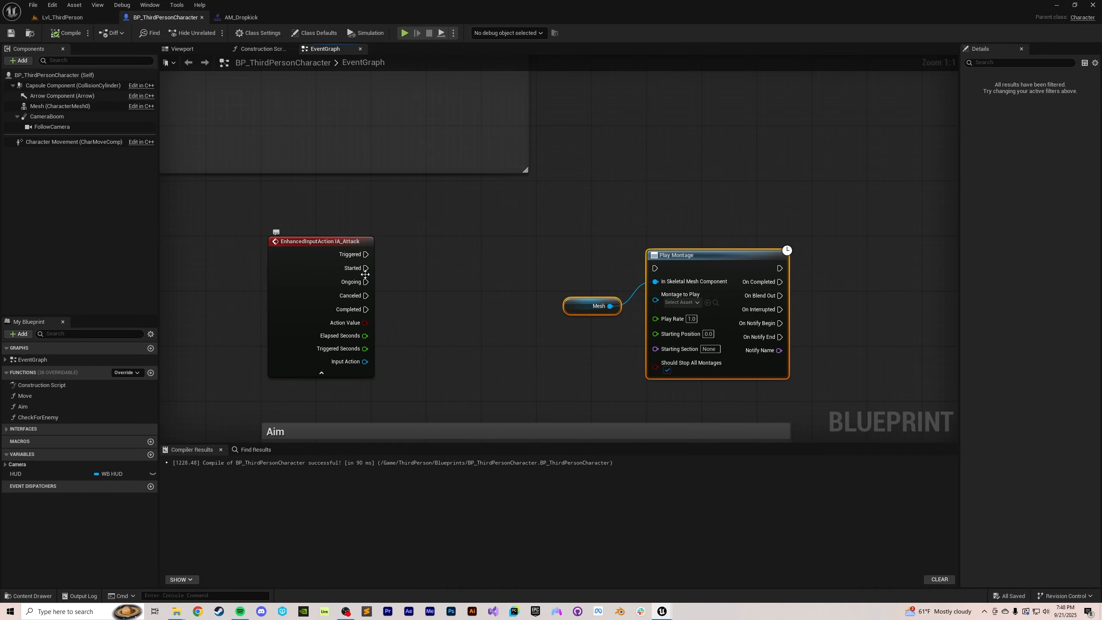
left_click_drag(366, 268, 575, 267)
left_click(321, 373)
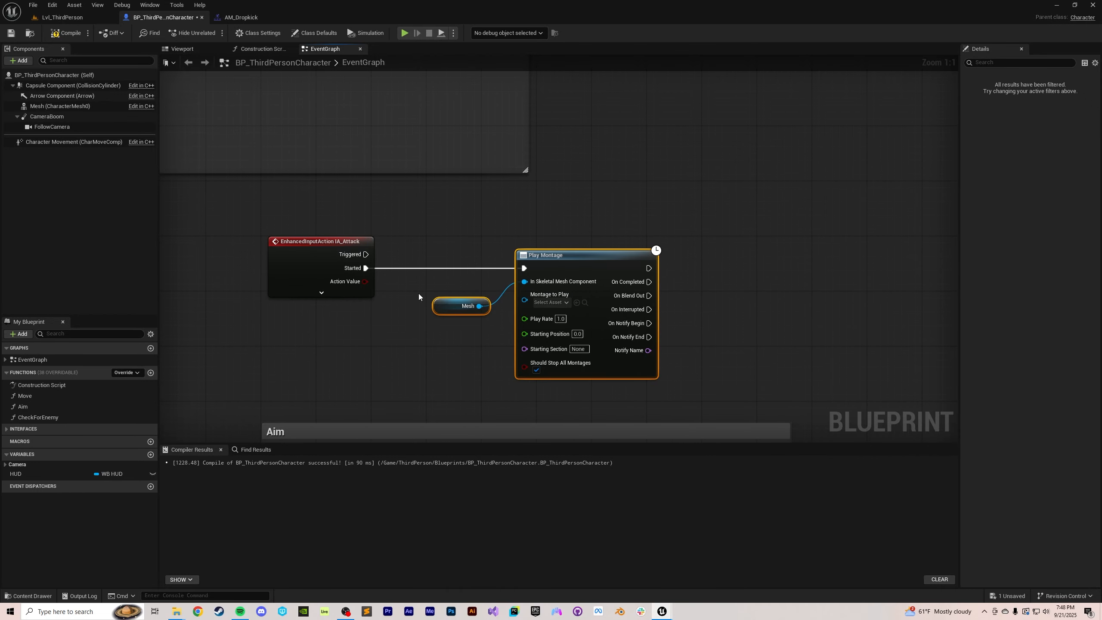
right_click_drag(413, 327, 454, 348)
key("ctrl+s")
left_click_drag(303, 235, 401, 300)
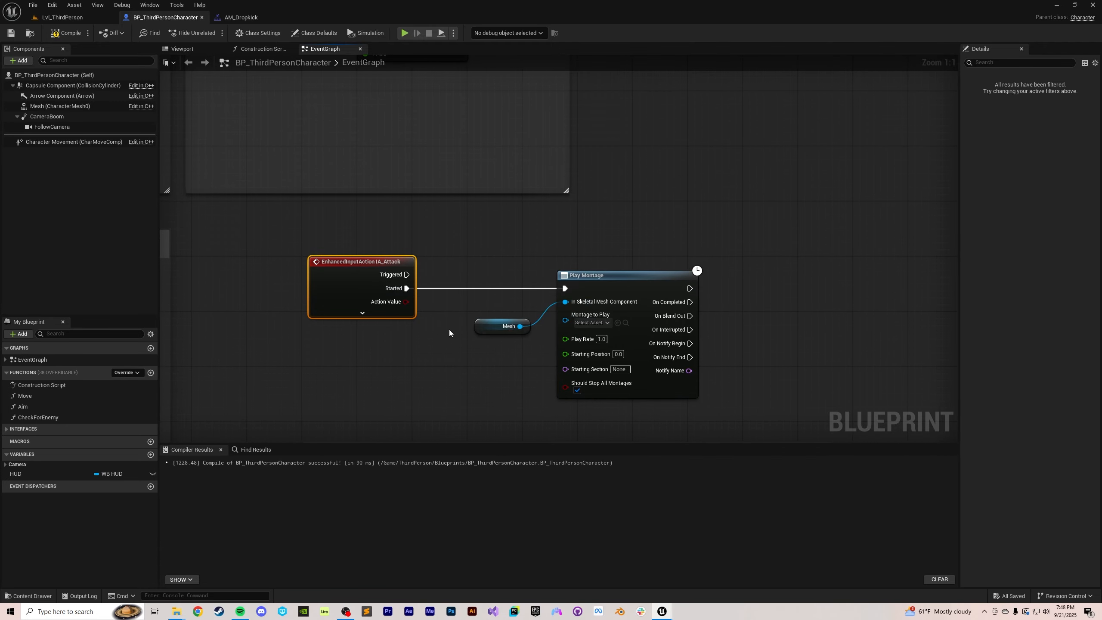
left_click(575, 274, "shift")
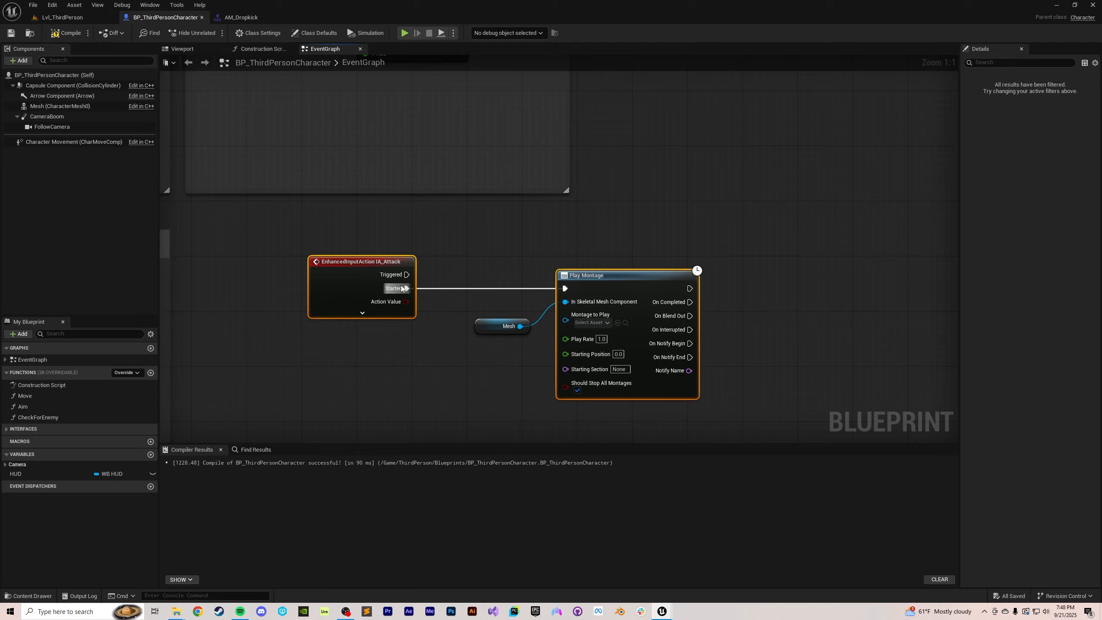
left_click(590, 248)
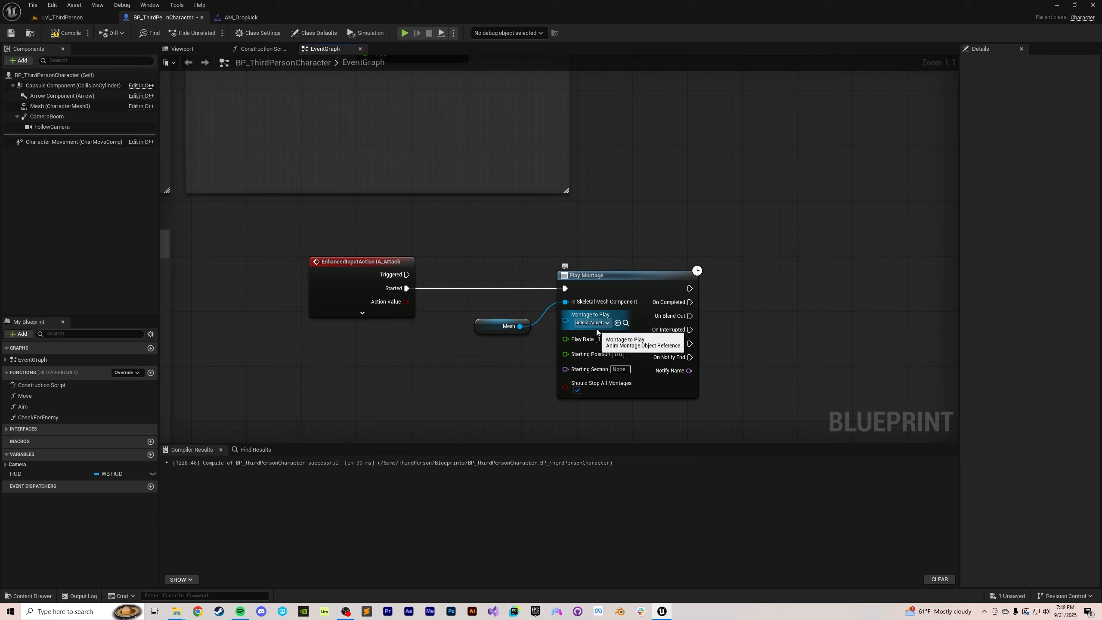